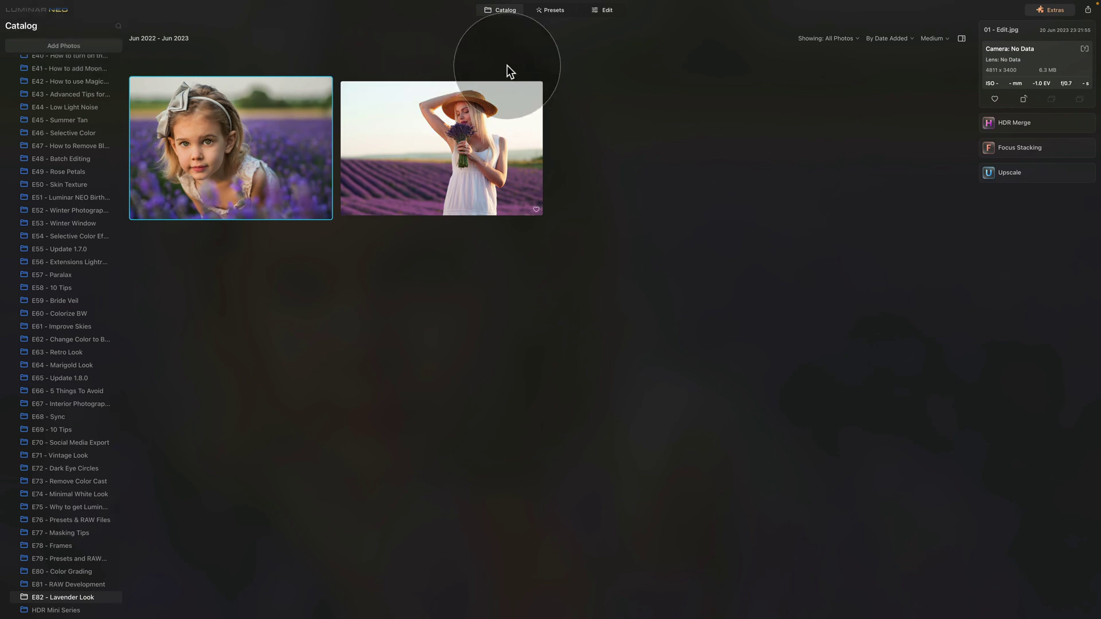
# Open the close-up photo of the girl with the bow in the lavender field for editing.
pyautogui.click(428, 152)
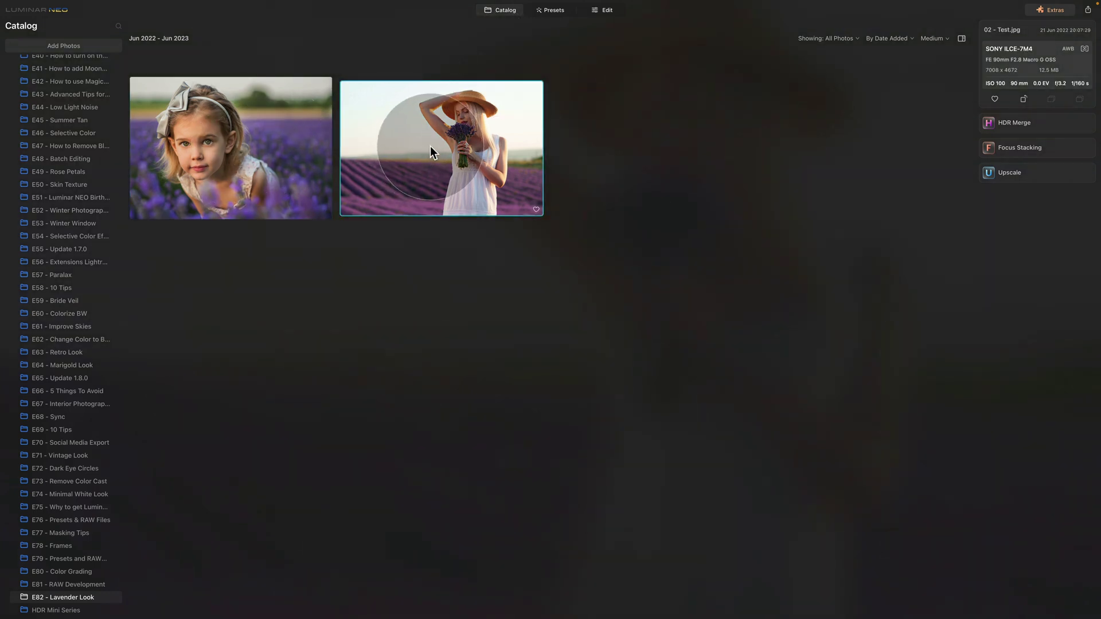
pyautogui.click(264, 126)
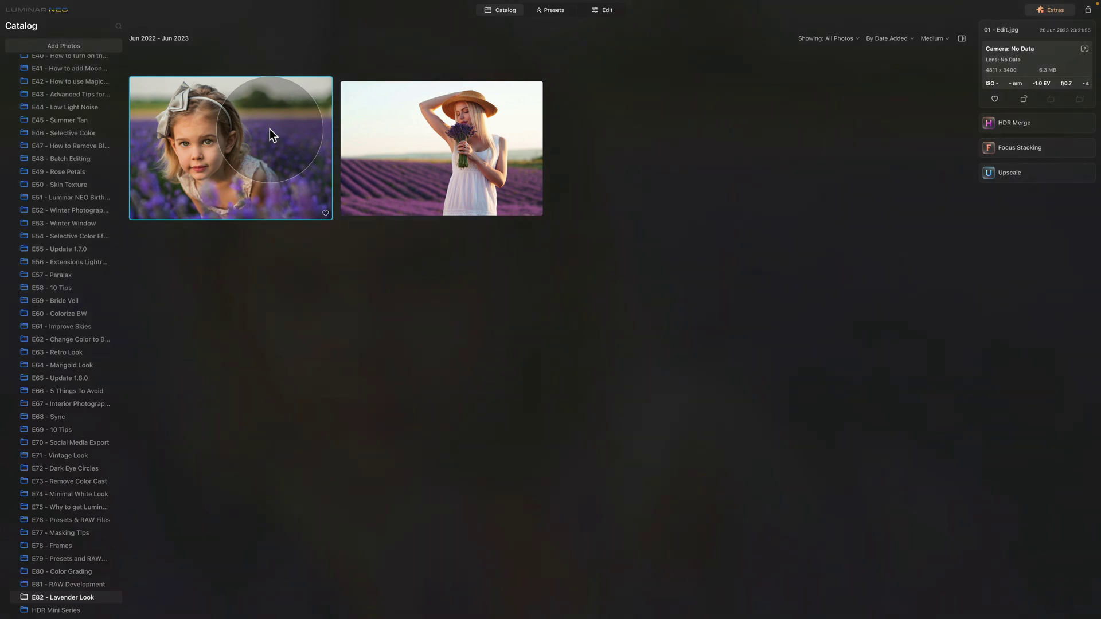
pyautogui.click(603, 13)
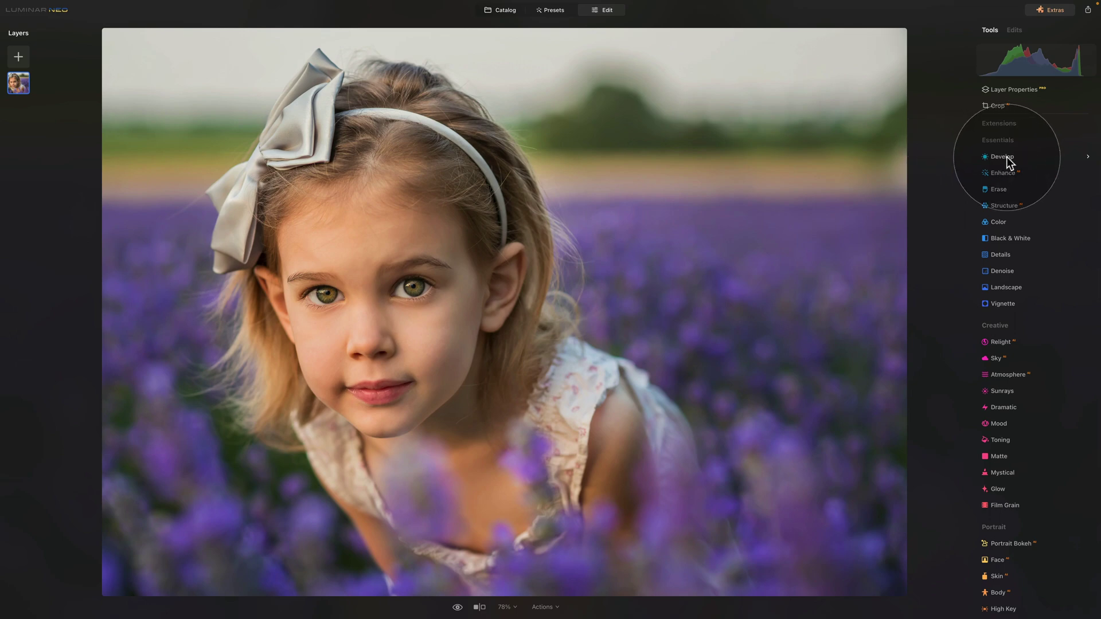
# Enable Auto Defringe in the Optics settings of the Develop tool.
pyautogui.click(959, 234)
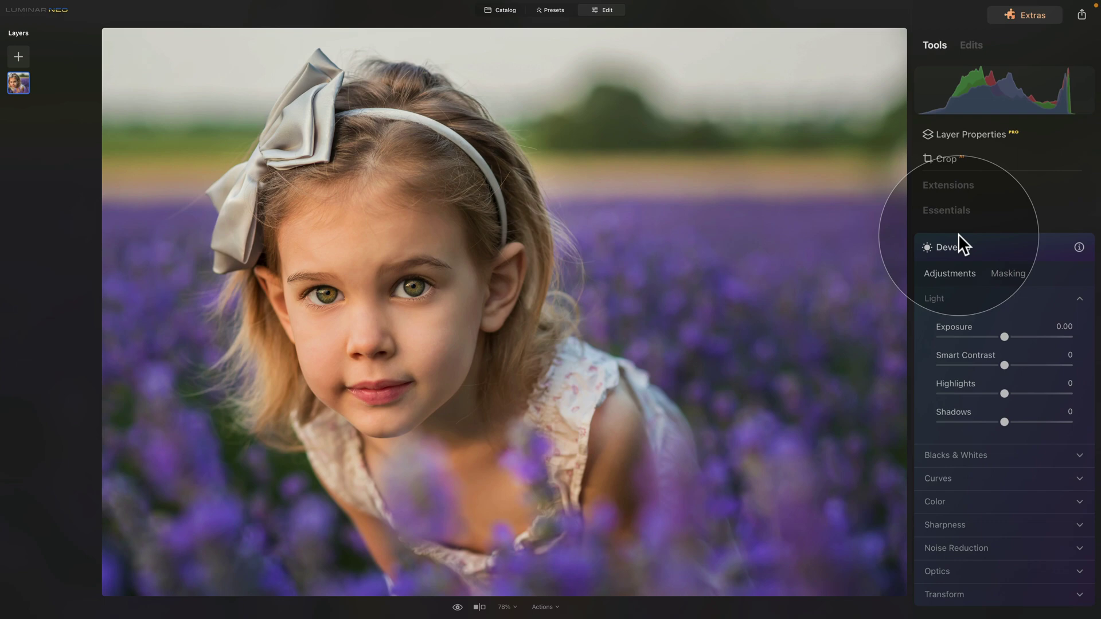
pyautogui.scroll(-5, 958, 234)
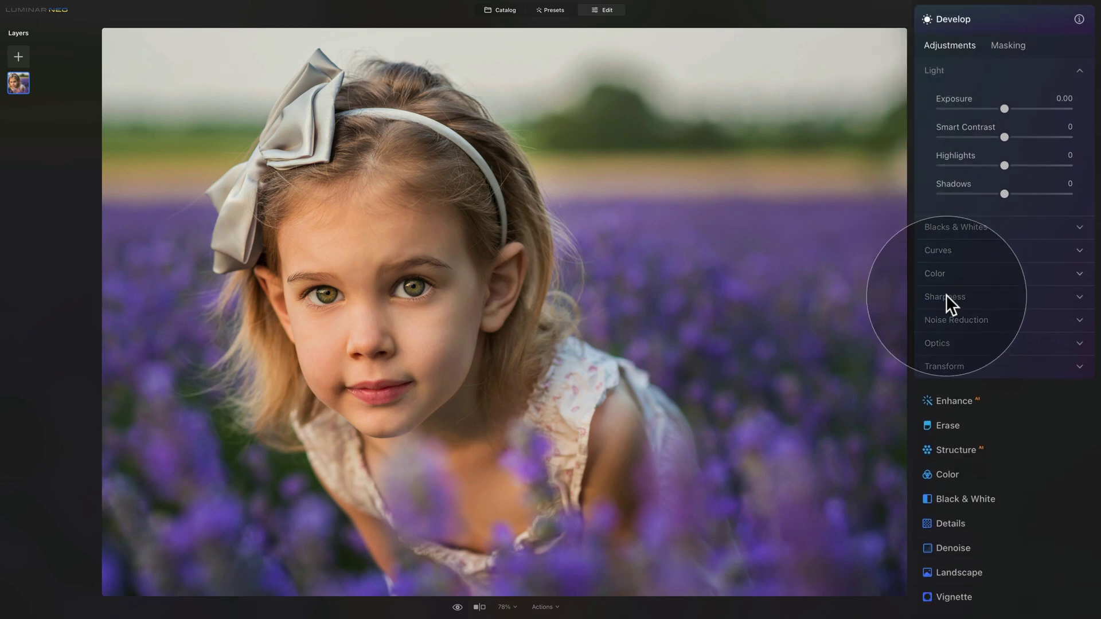
pyautogui.click(945, 344)
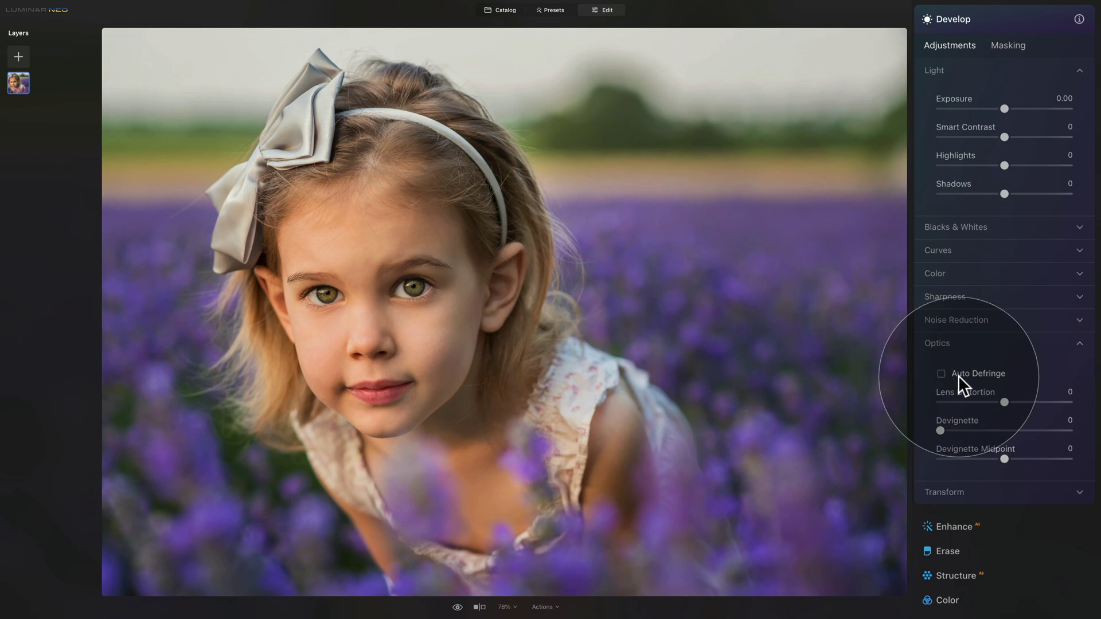
pyautogui.click(940, 374)
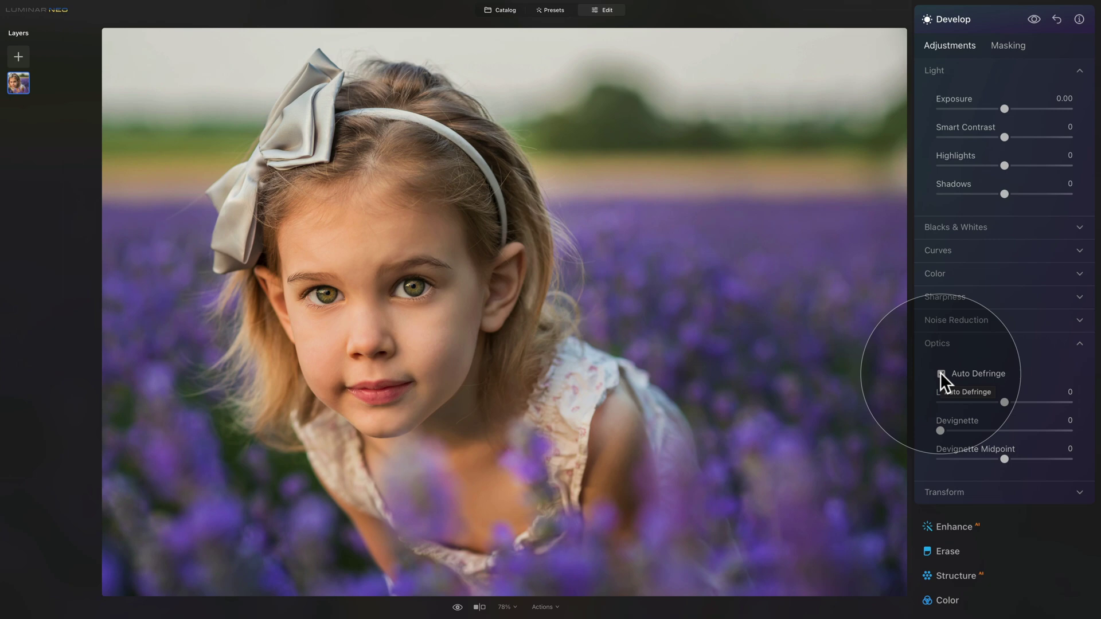
pyautogui.click(957, 345)
# Sharpen the photo in Develop with Sharpen at 40 and Masking at 70.
pyautogui.click(961, 296)
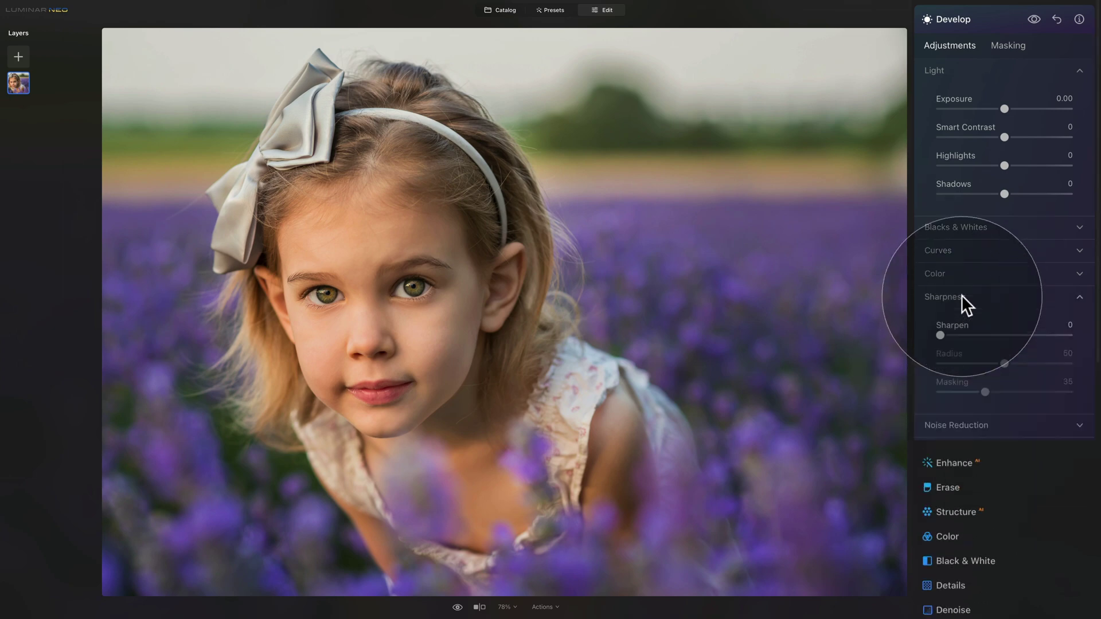
pyautogui.click(976, 426)
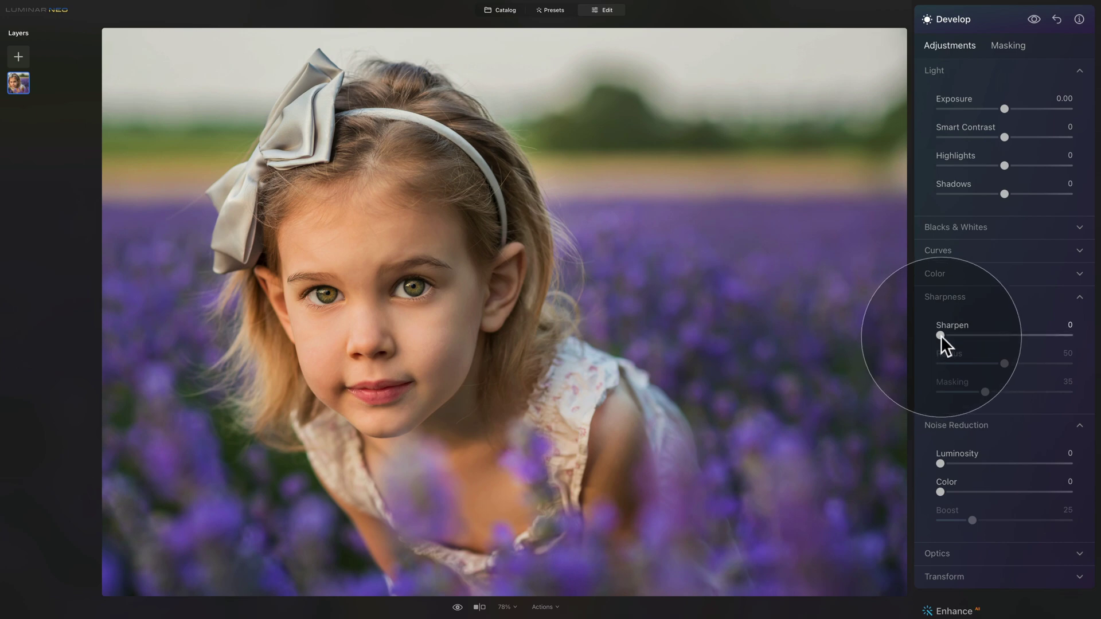
pyautogui.moveTo(940, 335); pyautogui.dragTo(992, 336)
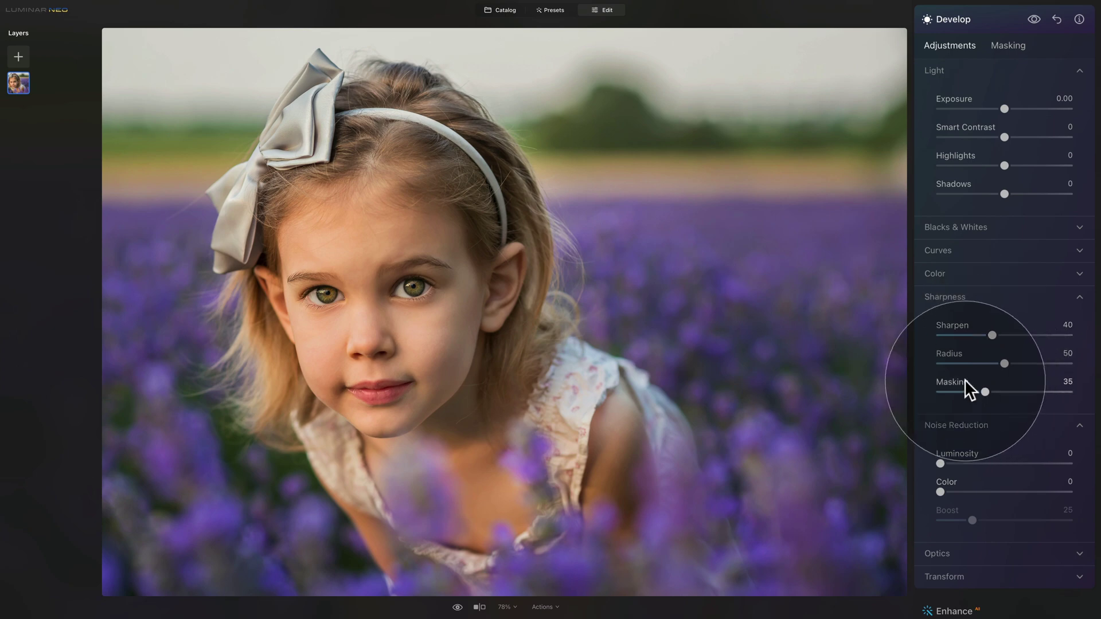
pyautogui.moveTo(982, 390); pyautogui.dragTo(1030, 388)
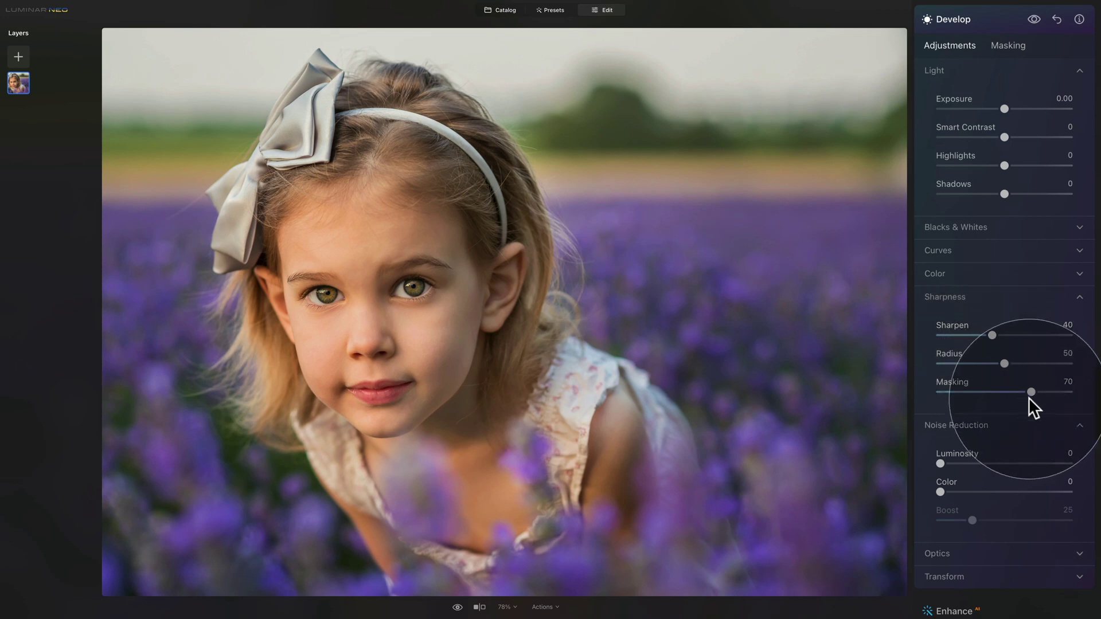
pyautogui.click(951, 300)
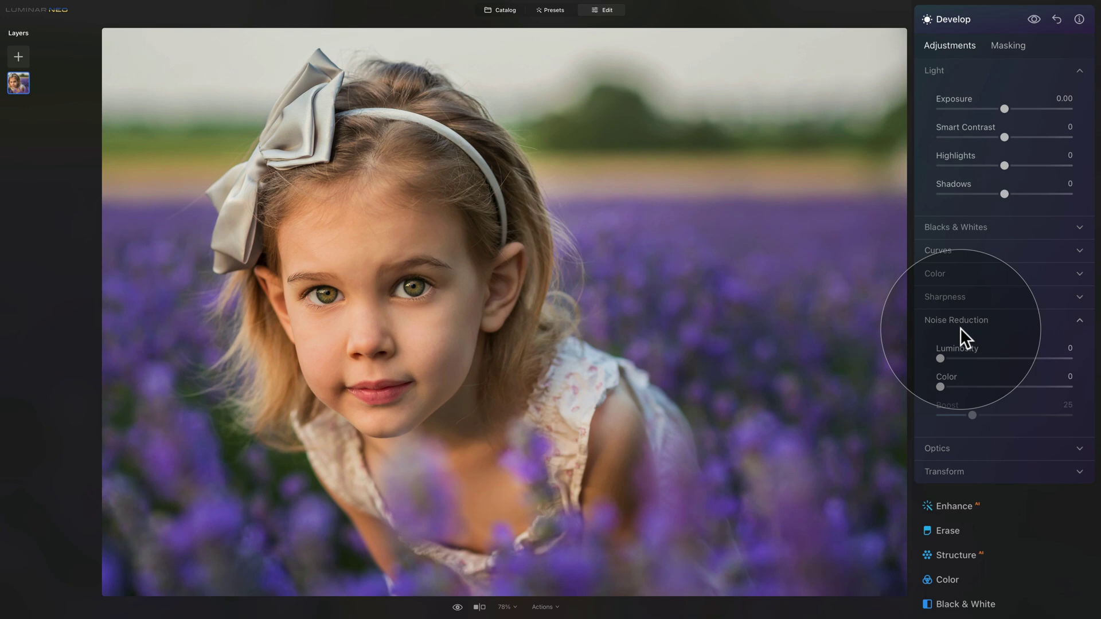
# Set the luminosity noise reduction to 15 in Develop.
pyautogui.click(939, 356)
pyautogui.moveTo(941, 358)
pyautogui.mouseDown()
pyautogui.moveTo(961, 360)
pyautogui.moveTo(952, 362)
pyautogui.mouseUp()
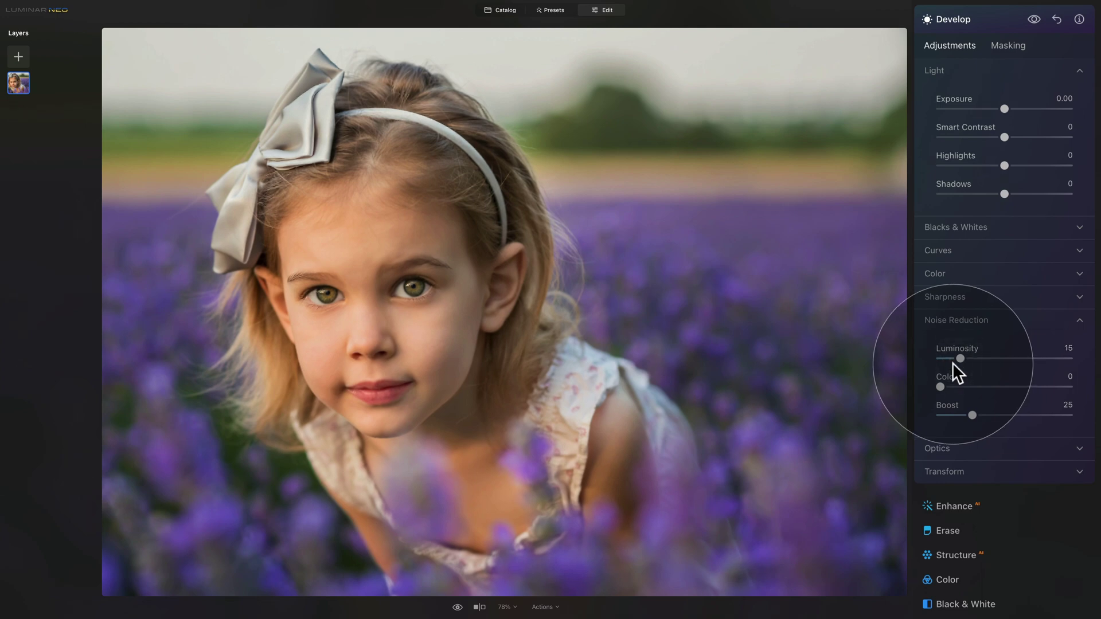
pyautogui.click(976, 317)
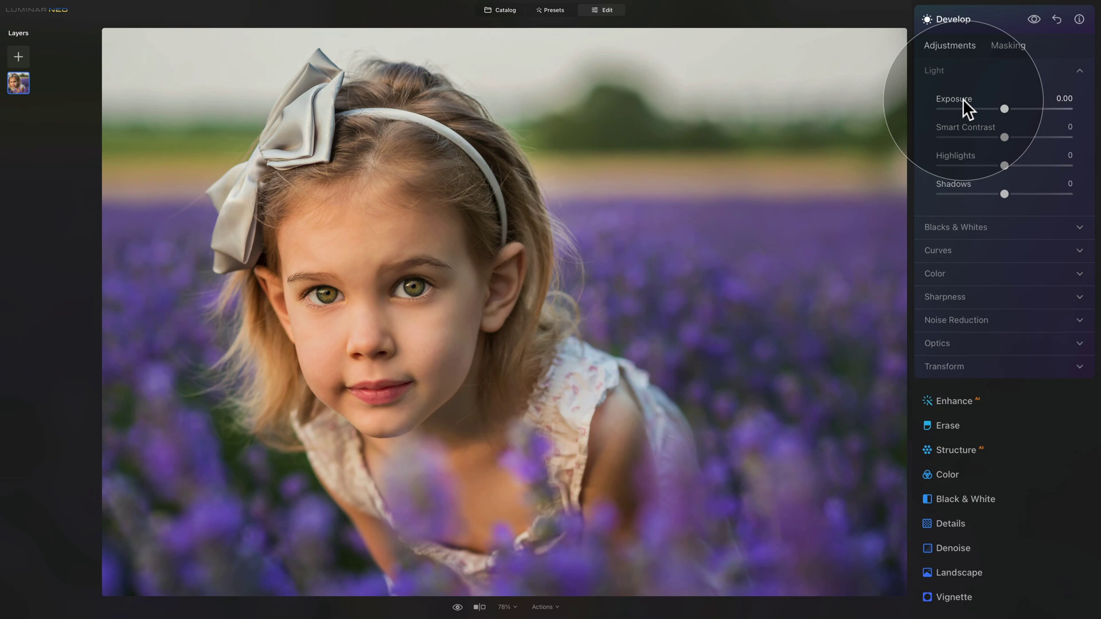
# Adjust the light in Develop: Exposure 1.00, Smart Contrast 30, Highlights -55 and Shadows 10.
pyautogui.moveTo(1002, 108); pyautogui.dragTo(1017, 106)
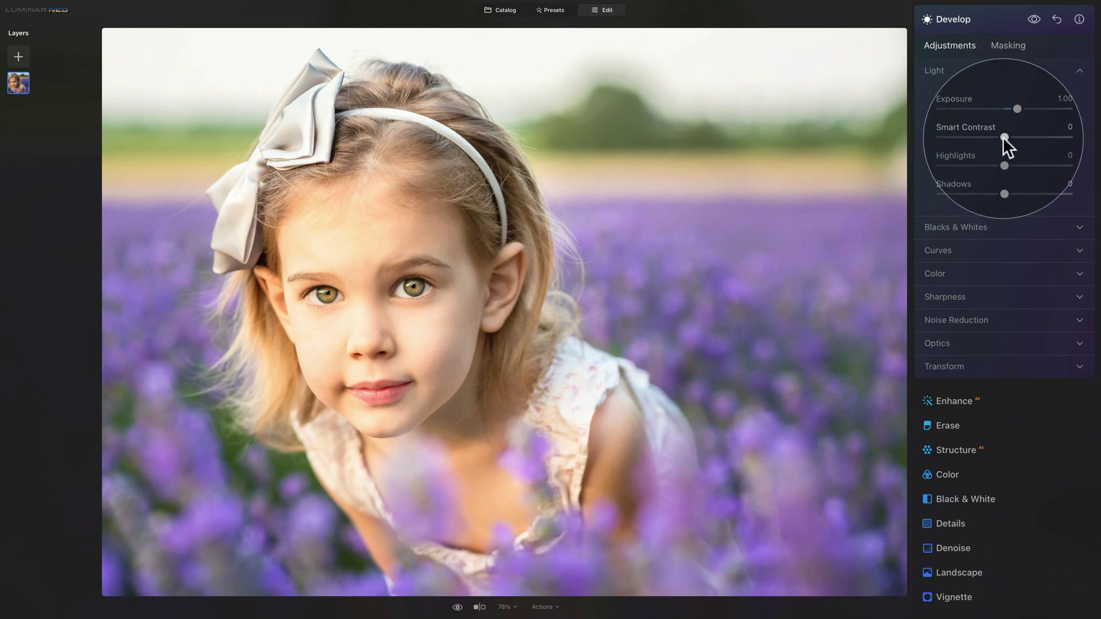
pyautogui.moveTo(1003, 136); pyautogui.dragTo(1024, 136)
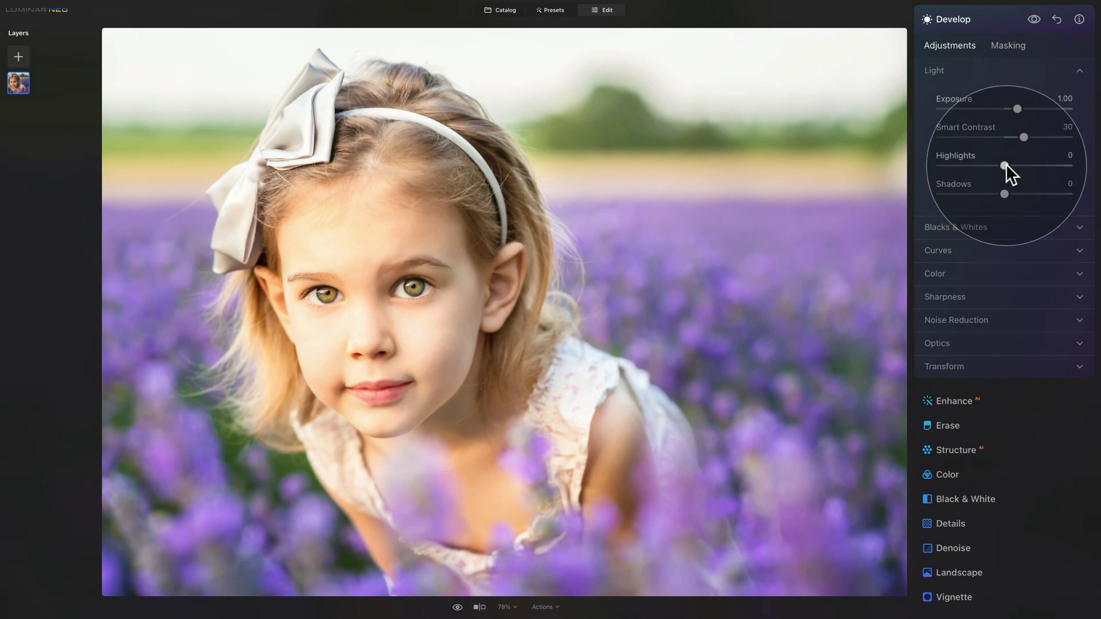
pyautogui.moveTo(1005, 164); pyautogui.dragTo(969, 163)
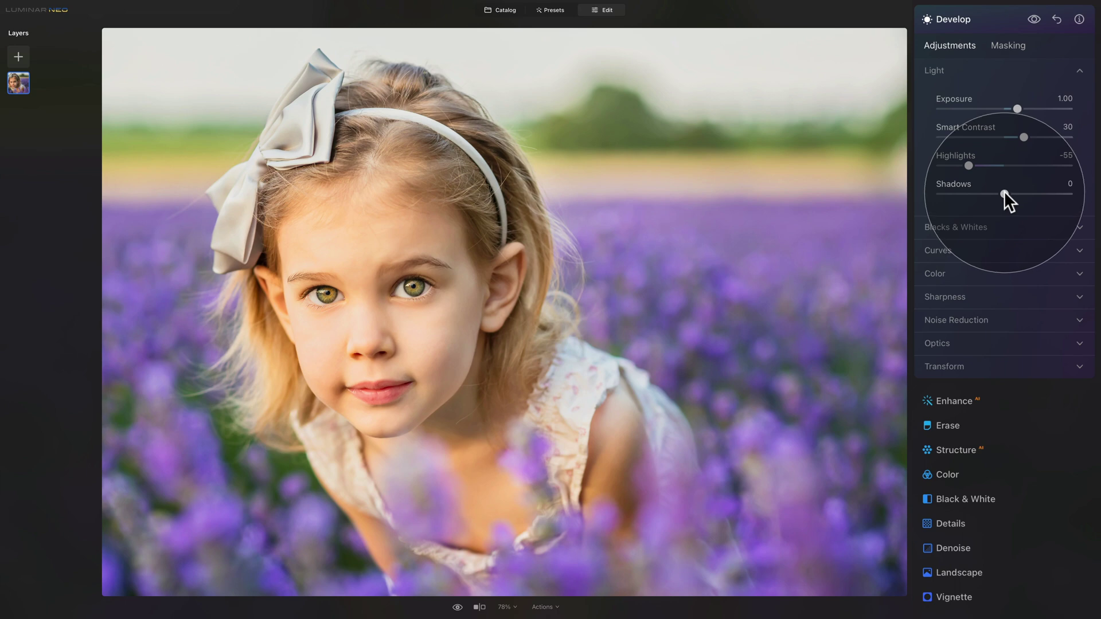
pyautogui.moveTo(1003, 194); pyautogui.dragTo(1008, 193)
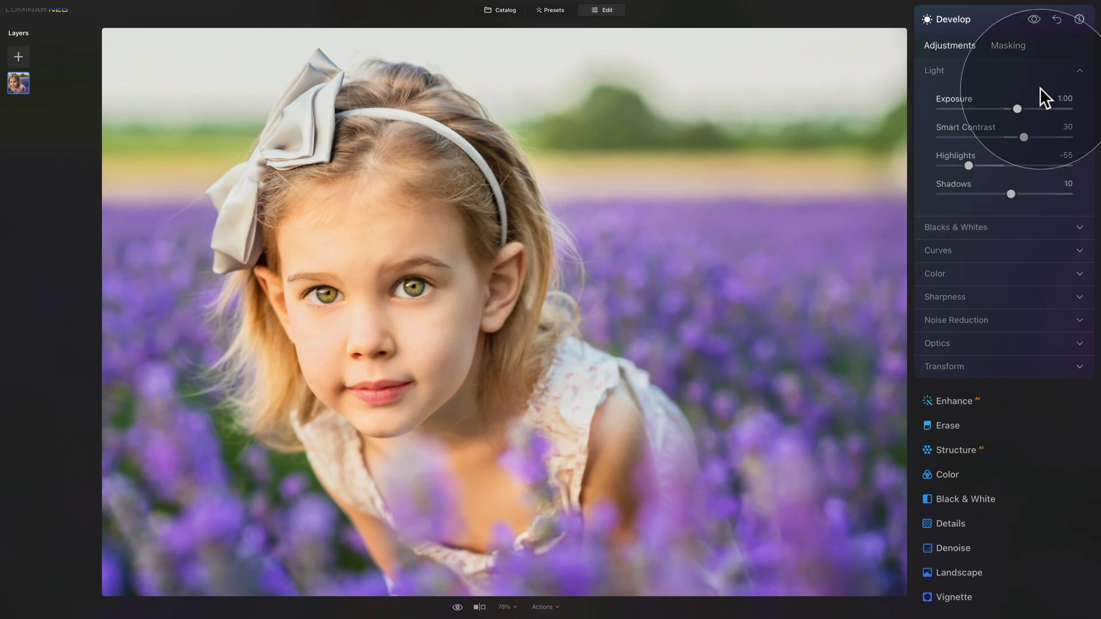
# Set Blacks to 10 and Whites to -60 in Develop.
pyautogui.click(965, 228)
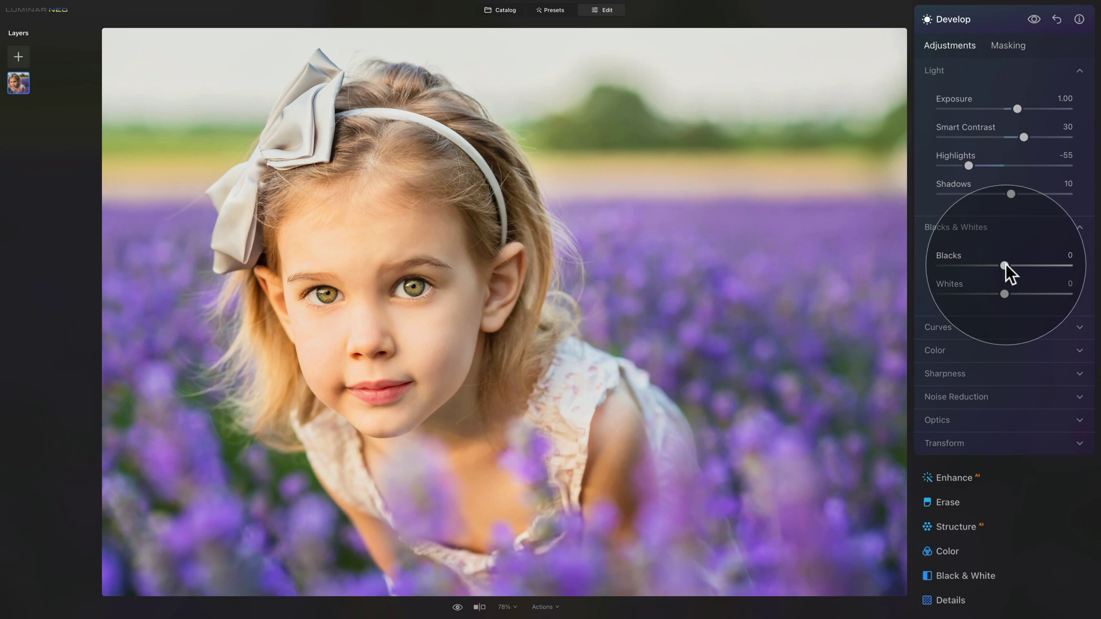
pyautogui.moveTo(1005, 263); pyautogui.dragTo(1012, 263)
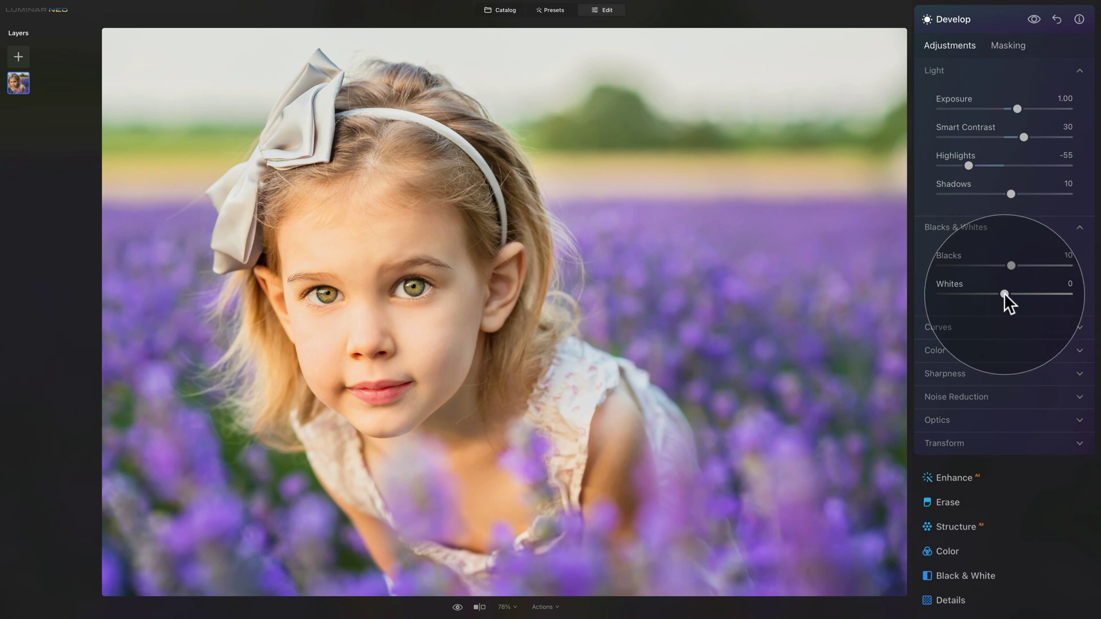
pyautogui.moveTo(1004, 294); pyautogui.dragTo(964, 294)
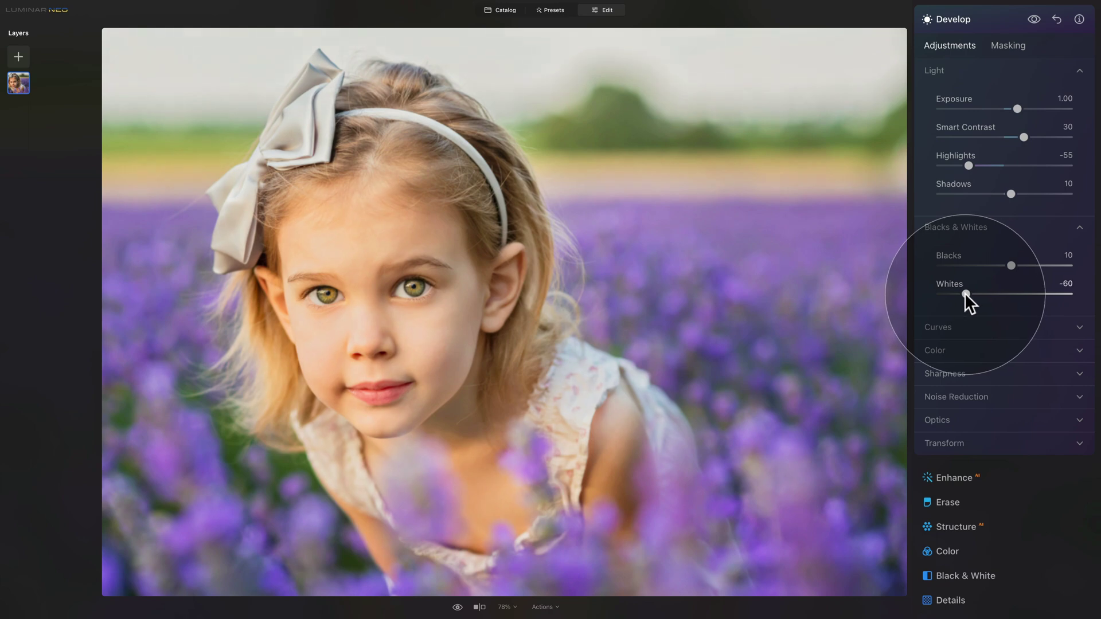
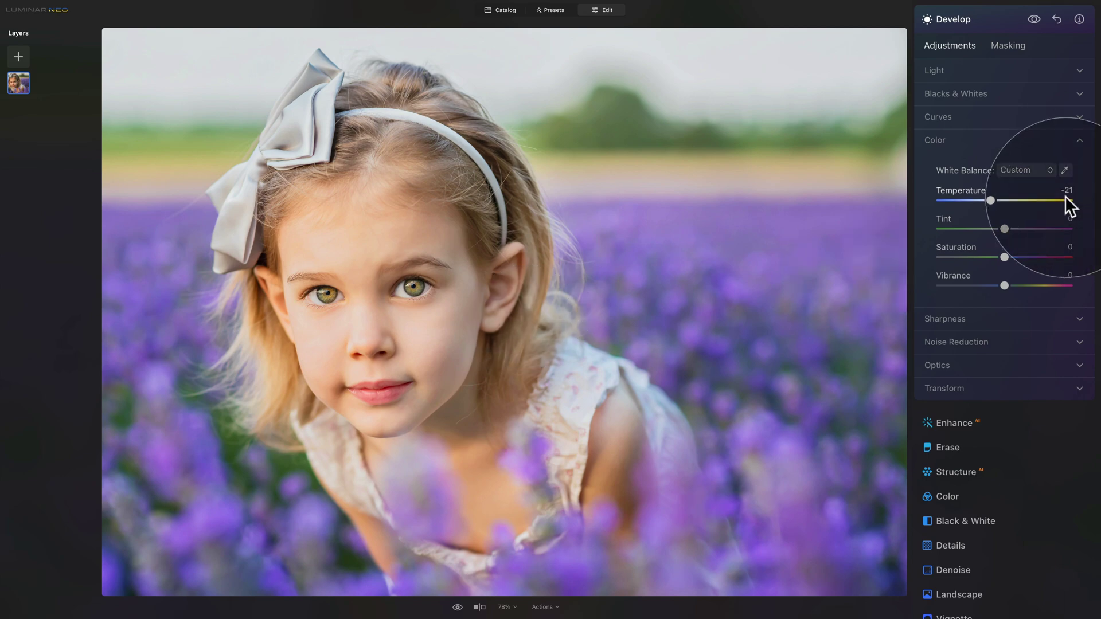
# Cool the white balance in Develop by setting Temperature to -25 and Tint to -5, and close the tool.
pyautogui.moveTo(987, 203); pyautogui.dragTo(981, 201)
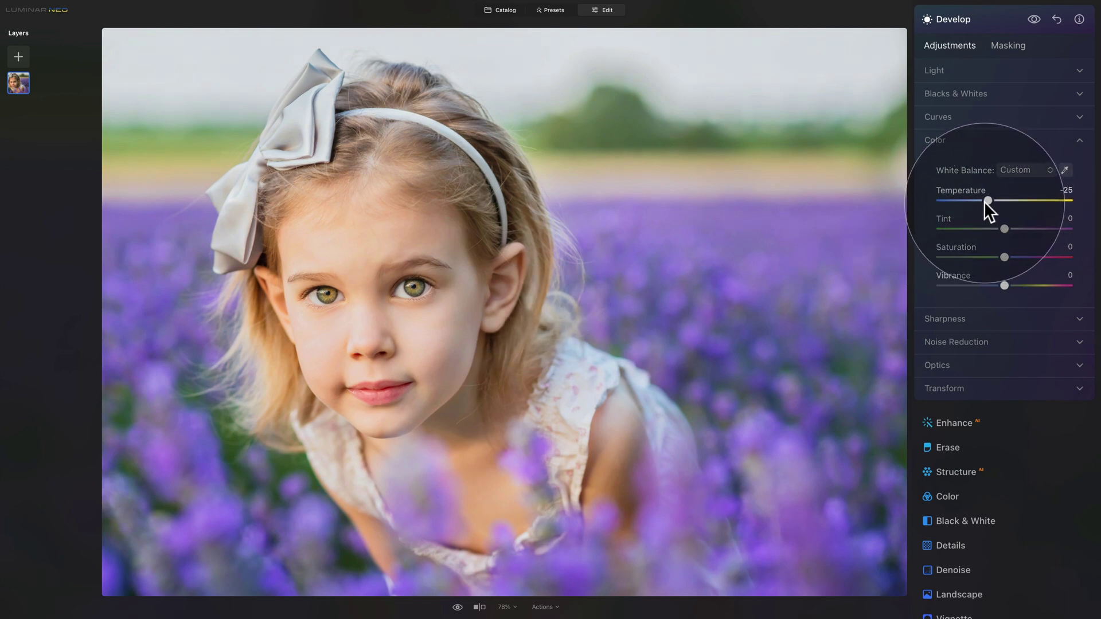
pyautogui.moveTo(983, 201); pyautogui.dragTo(983, 201)
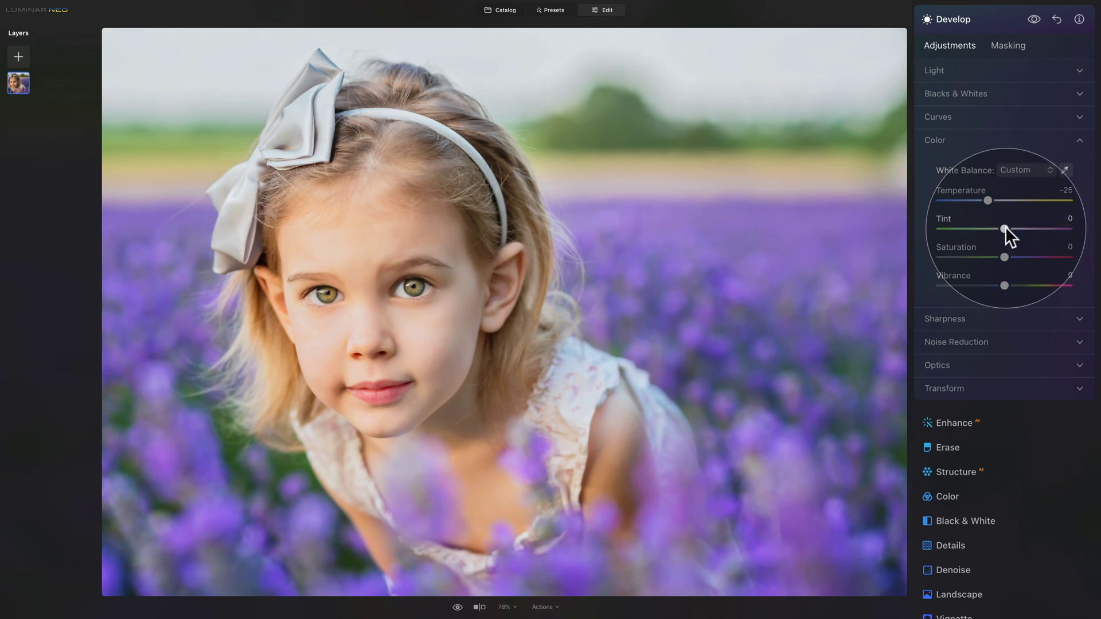
pyautogui.moveTo(1005, 226); pyautogui.dragTo(1032, 226)
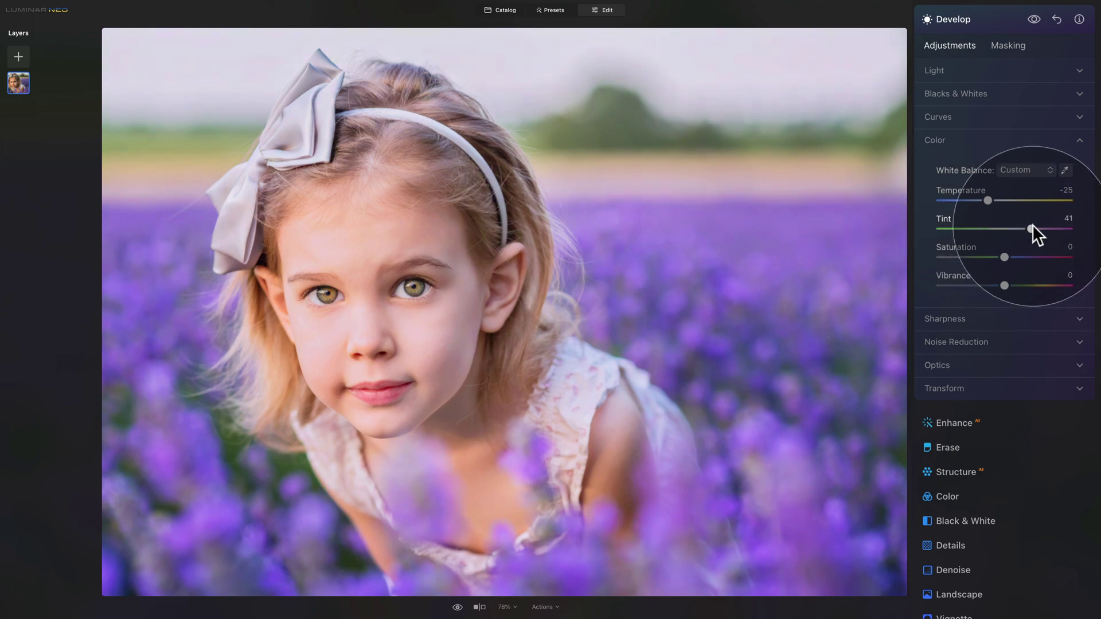
pyautogui.doubleClick(944, 221)
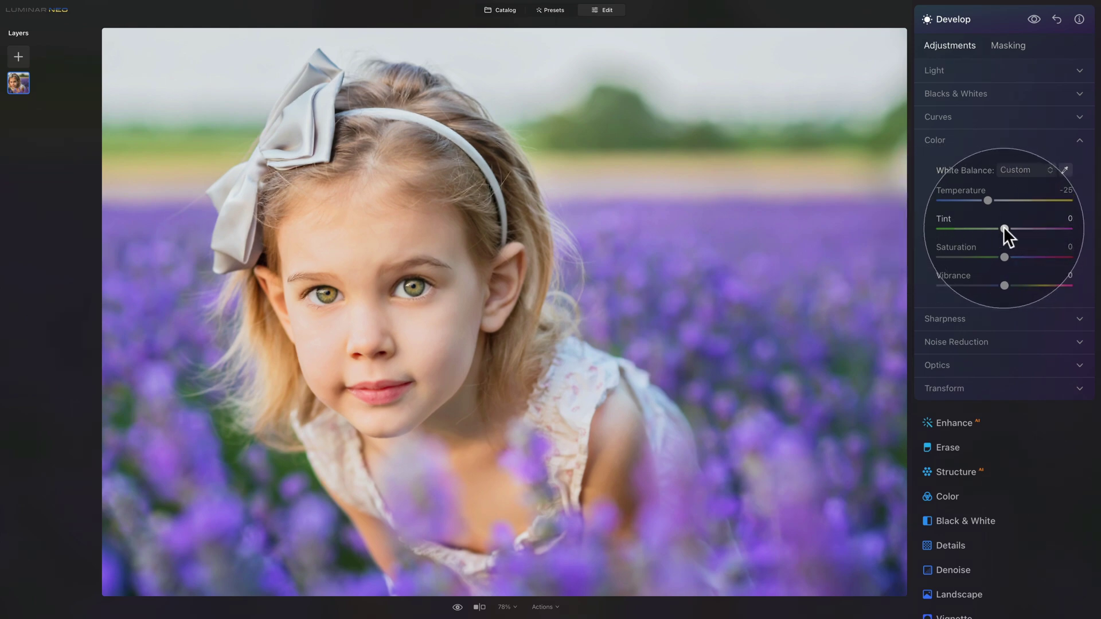
pyautogui.moveTo(1003, 228); pyautogui.dragTo(1001, 228)
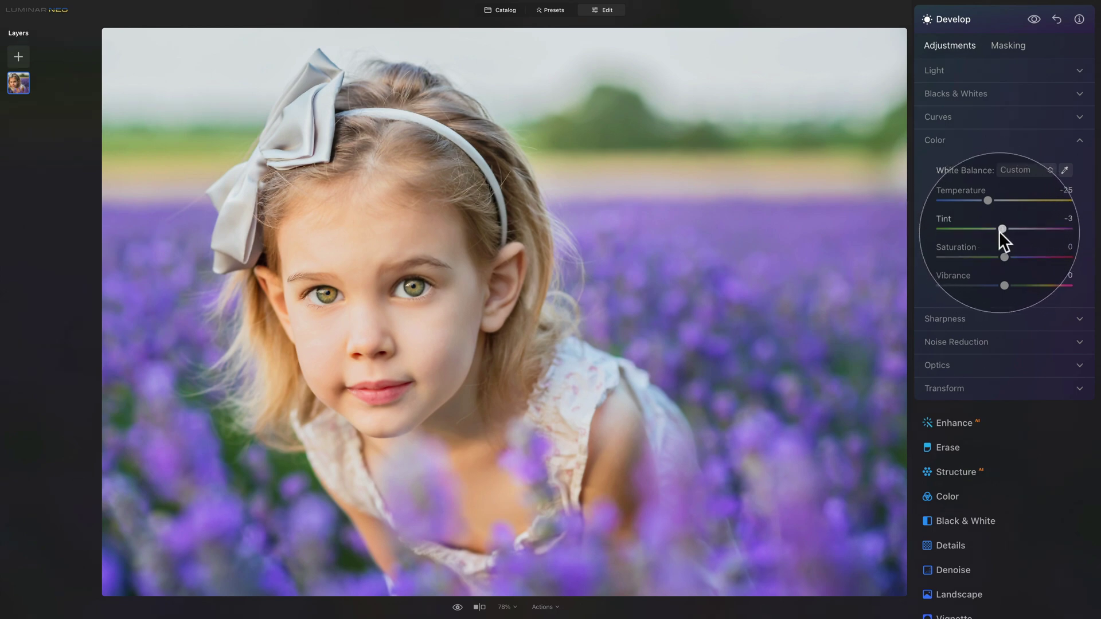
pyautogui.moveTo(1001, 229); pyautogui.dragTo(1000, 230)
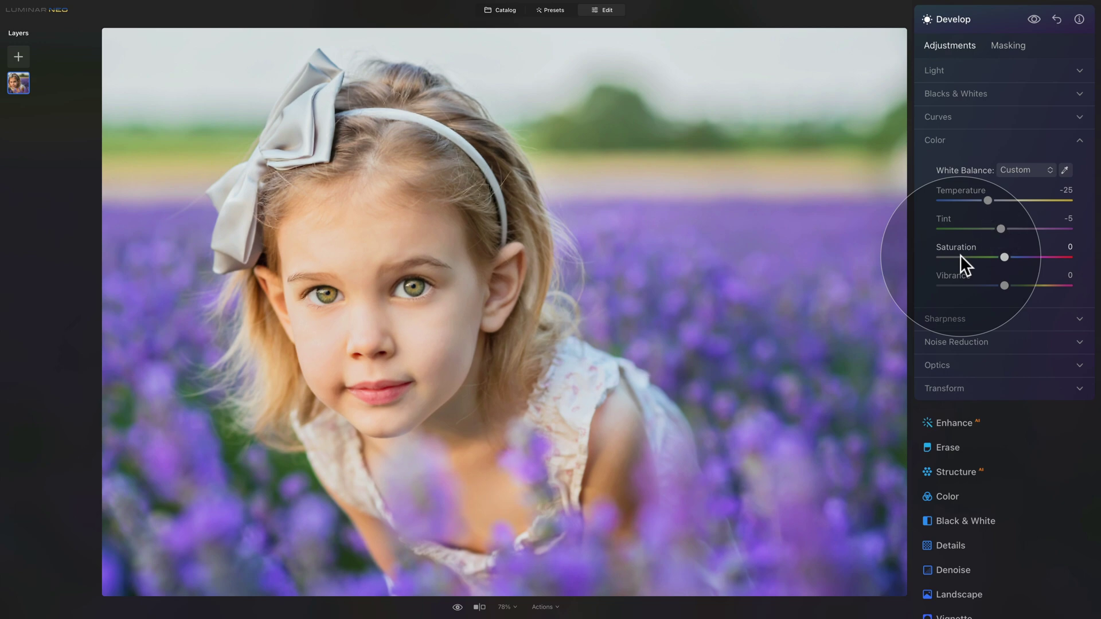
pyautogui.click(968, 139)
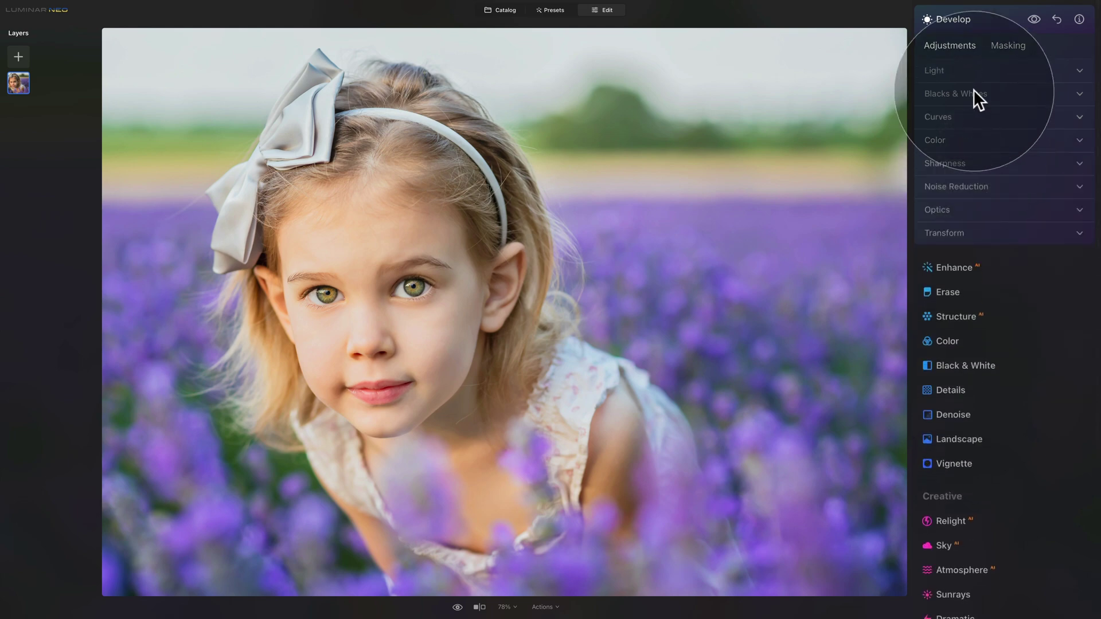
pyautogui.click(985, 19)
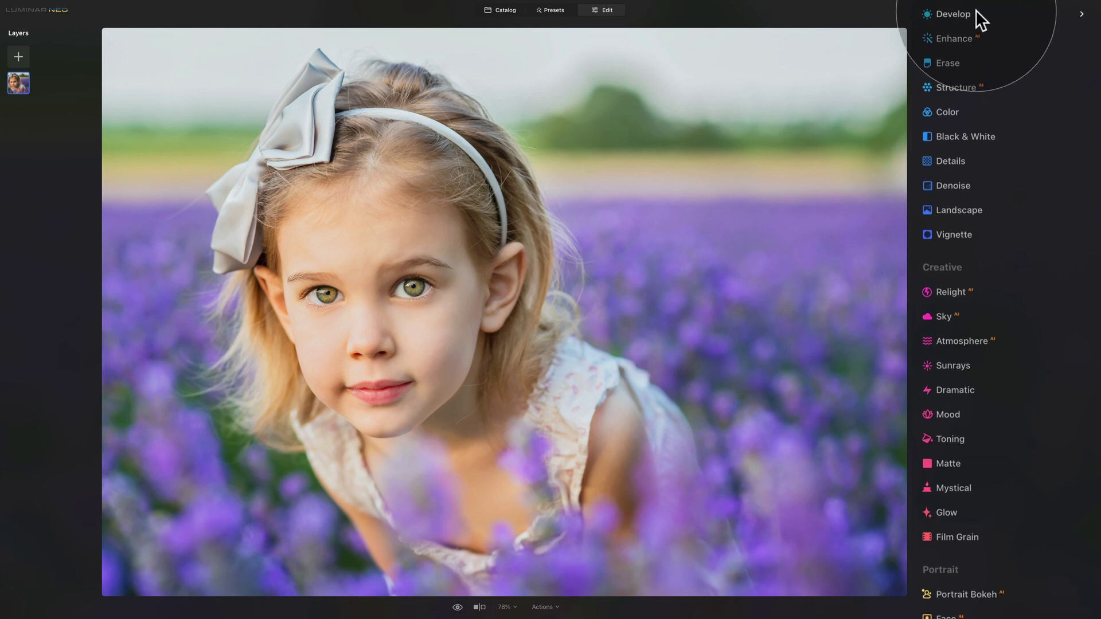
# Soften the photo by setting the Structure tool's Amount to -15, and compare the effect before and after.
pyautogui.scroll(1, 975, 23)
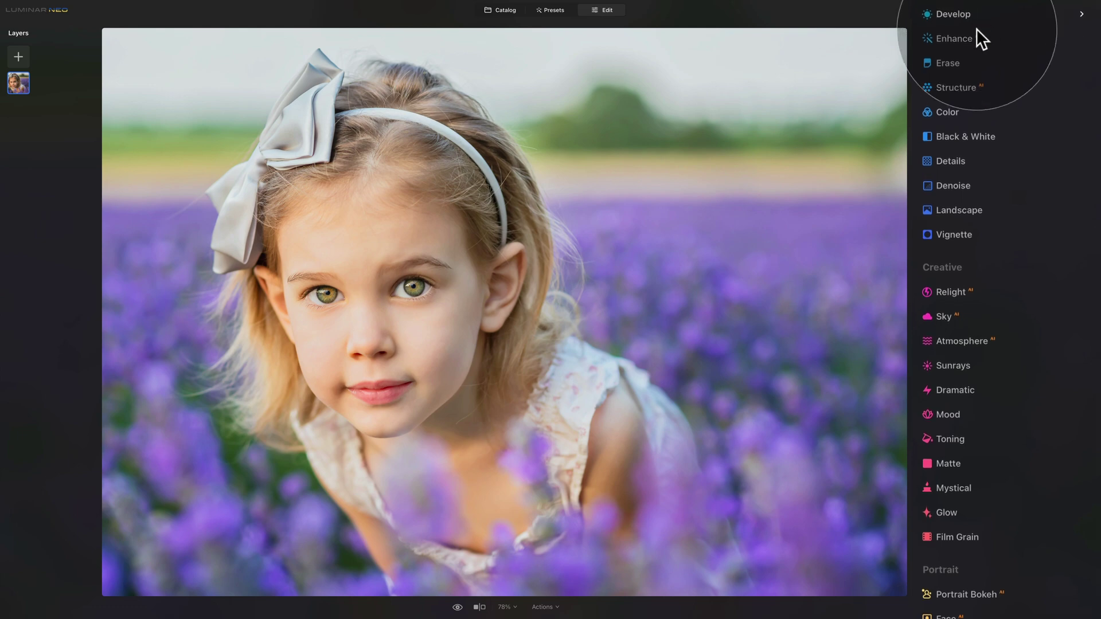
pyautogui.click(959, 86)
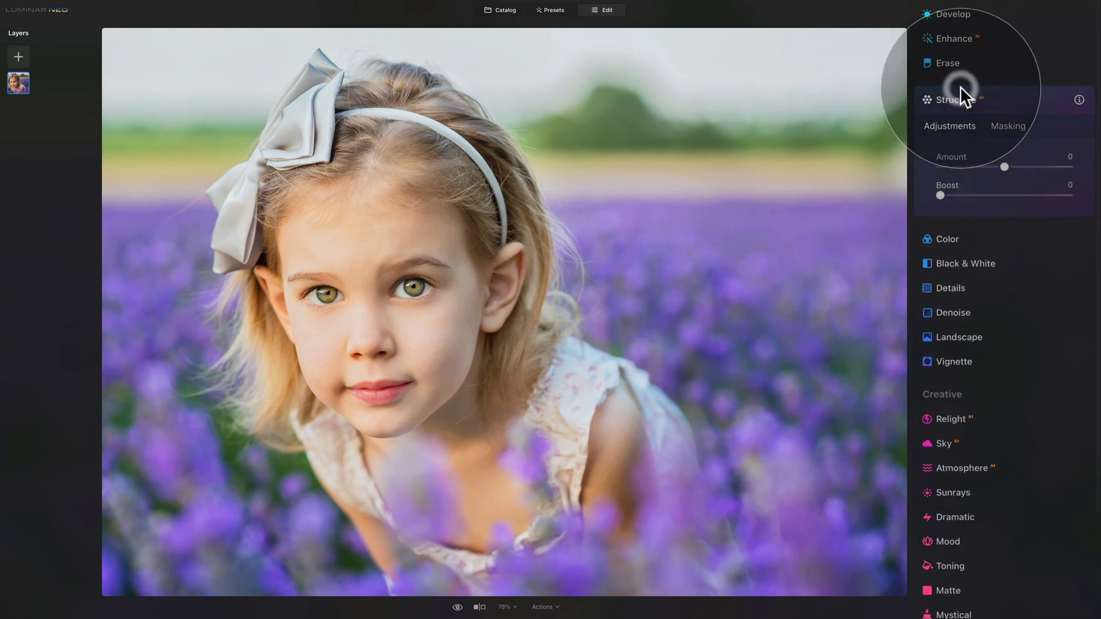
pyautogui.scroll(2, 968, 127)
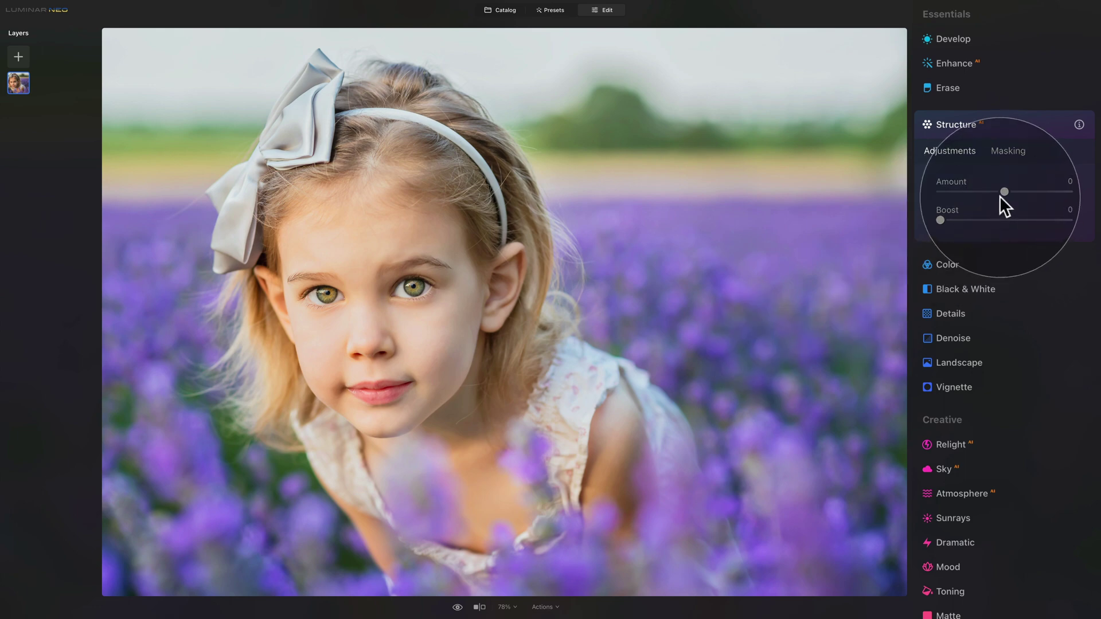
pyautogui.moveTo(1003, 189); pyautogui.dragTo(995, 190)
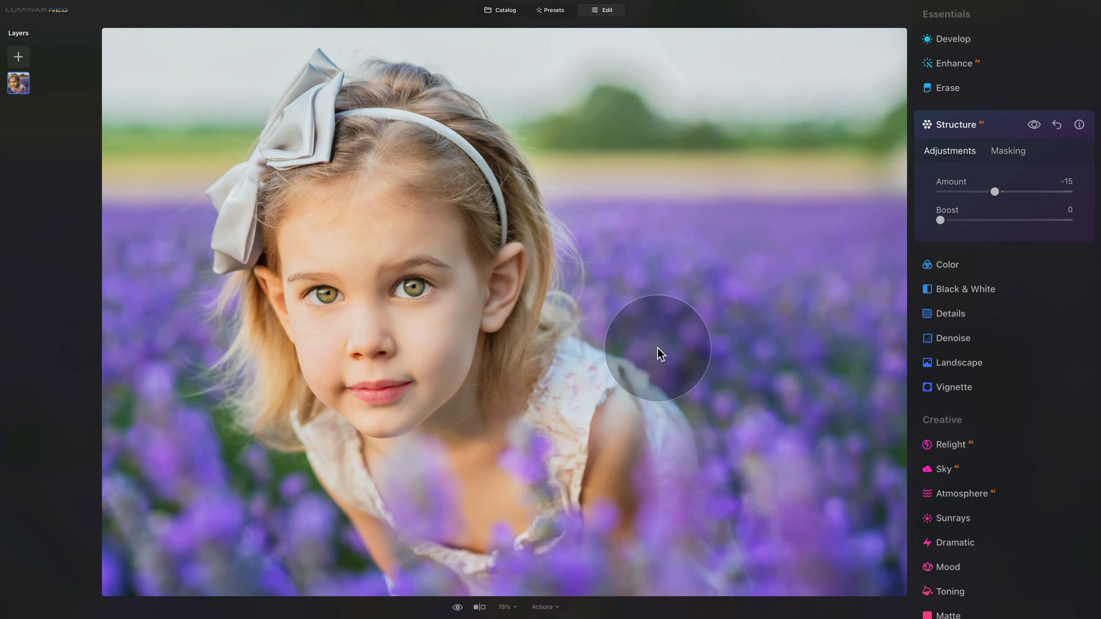
pyautogui.click(1030, 126)
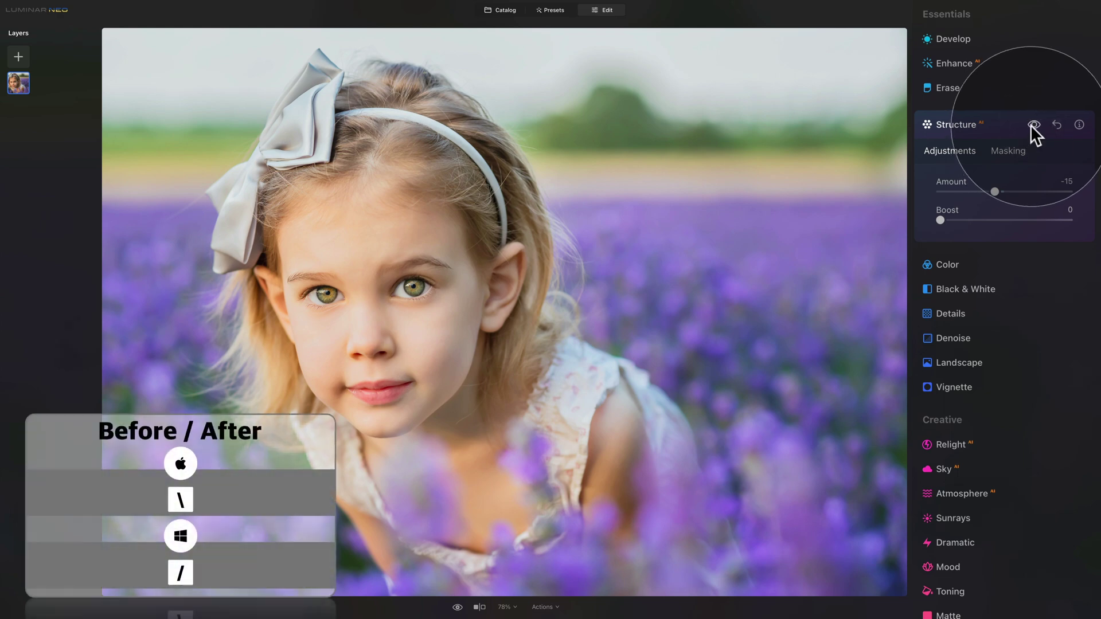
# Close the Structure tool, and sharpen the photo in Details with Small Details at 12 and Medium Details at 11.
pyautogui.click(1031, 125)
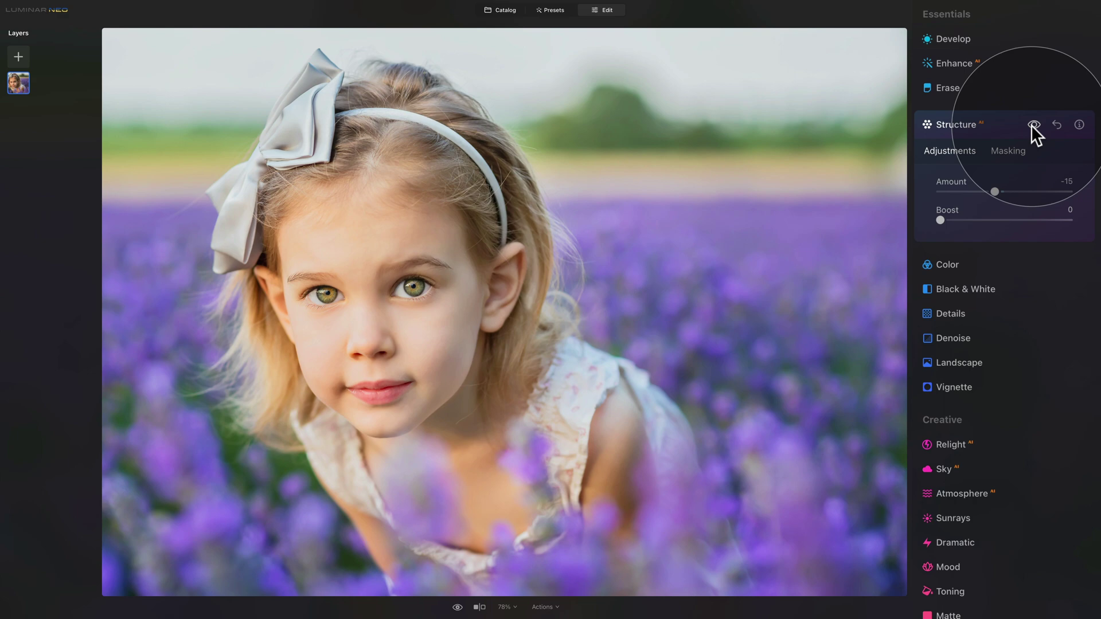
pyautogui.click(993, 124)
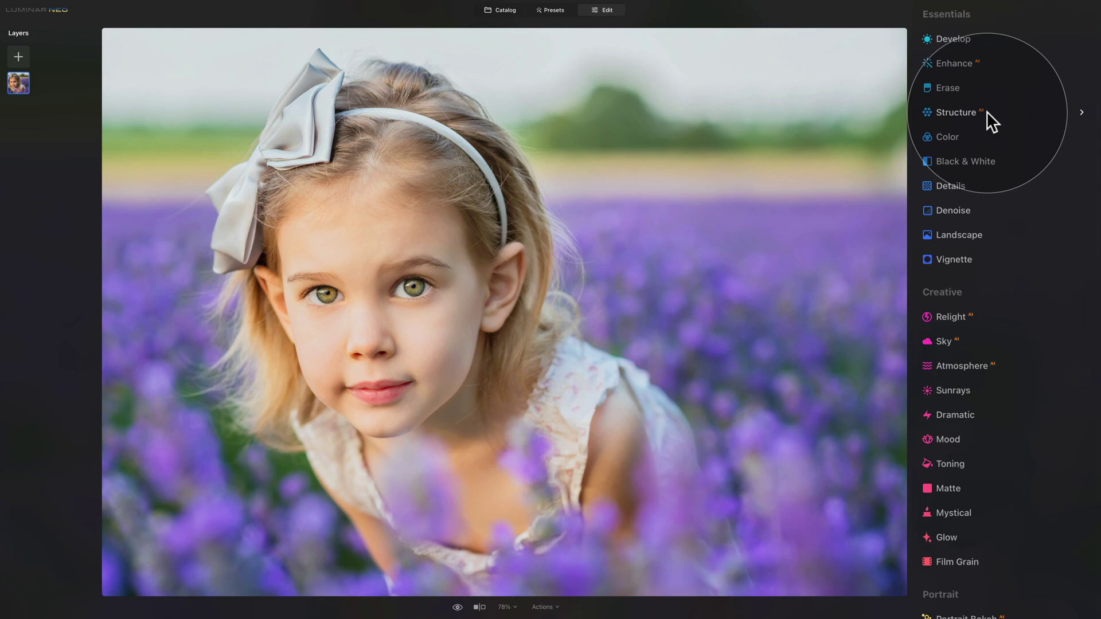
pyautogui.click(963, 188)
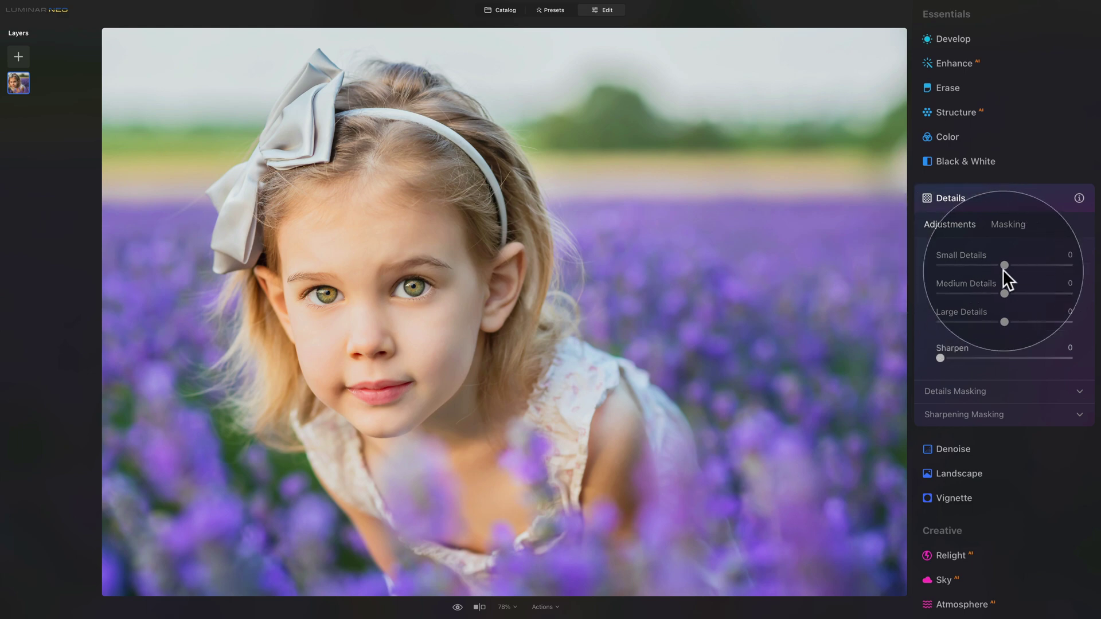
pyautogui.moveTo(1006, 264); pyautogui.dragTo(1012, 288)
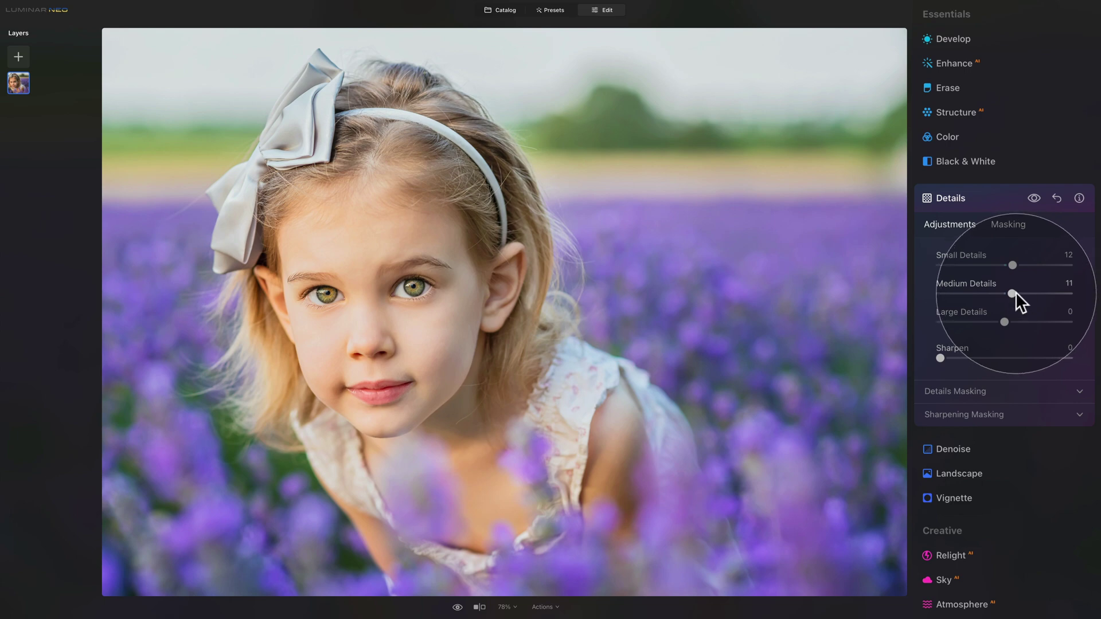
pyautogui.click(982, 201)
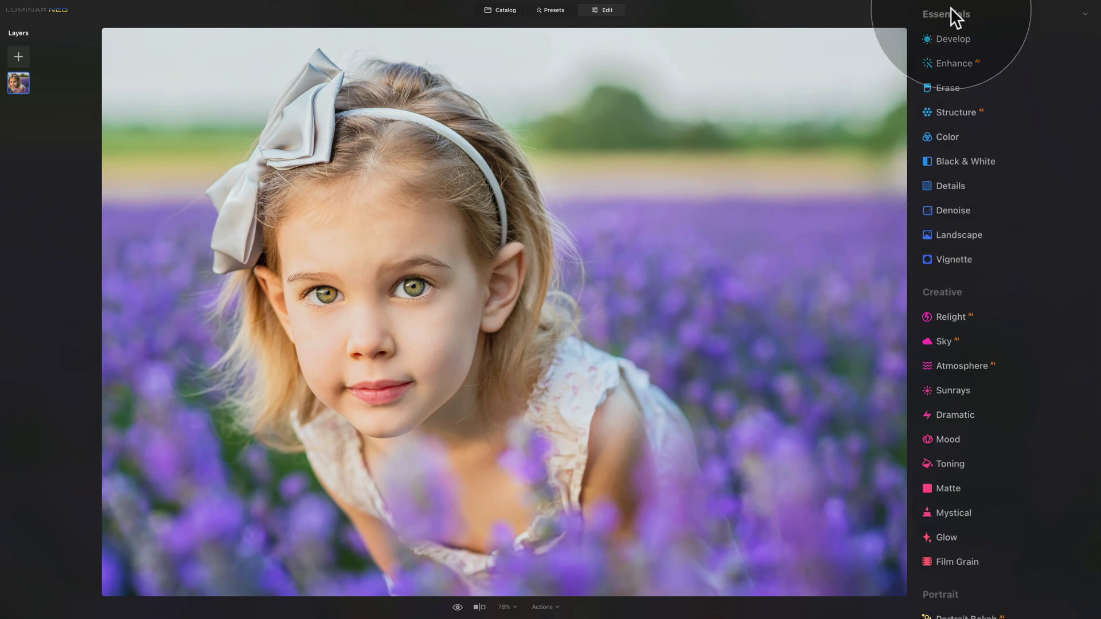
# Shift the hues in the Color tool's HSL settings: Yellow 10, Cyan -20 and Blue 10.
pyautogui.click(957, 139)
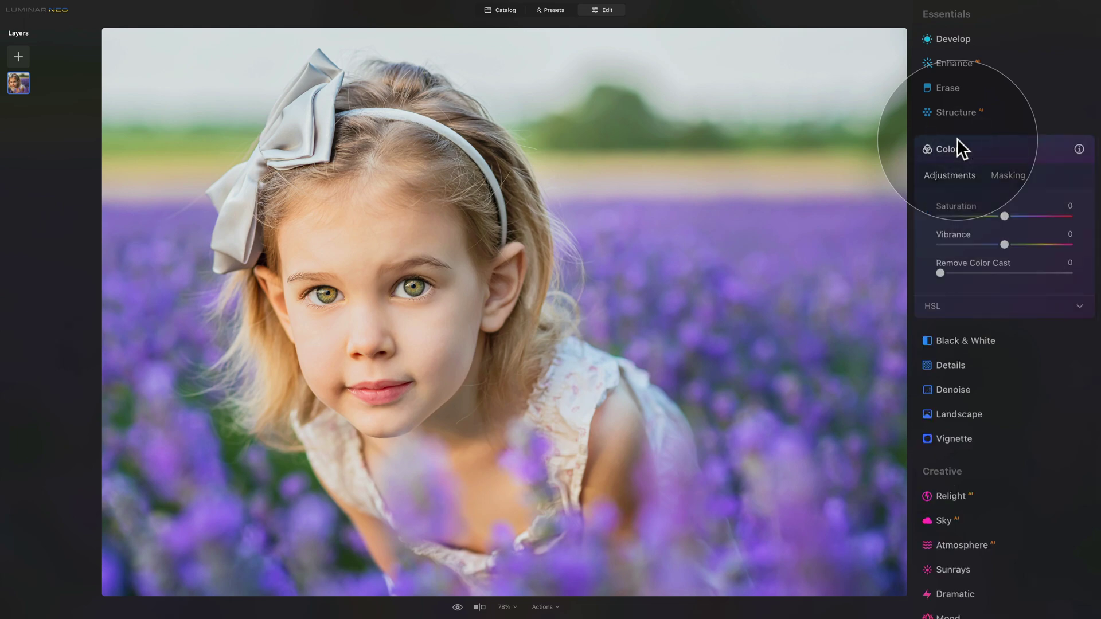
pyautogui.click(963, 303)
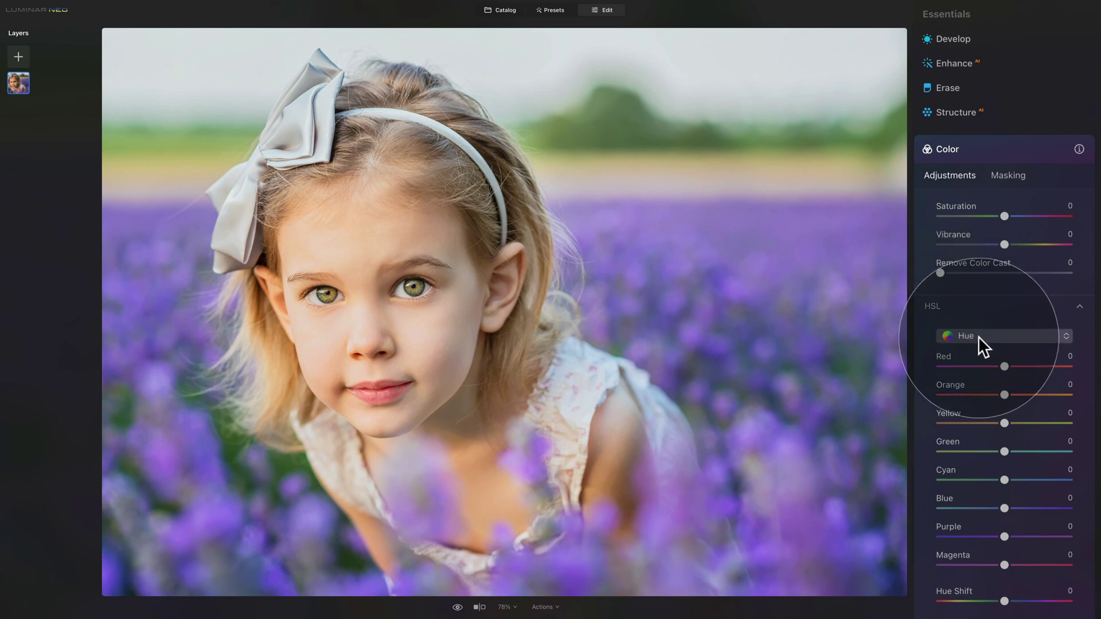
pyautogui.click(1012, 335)
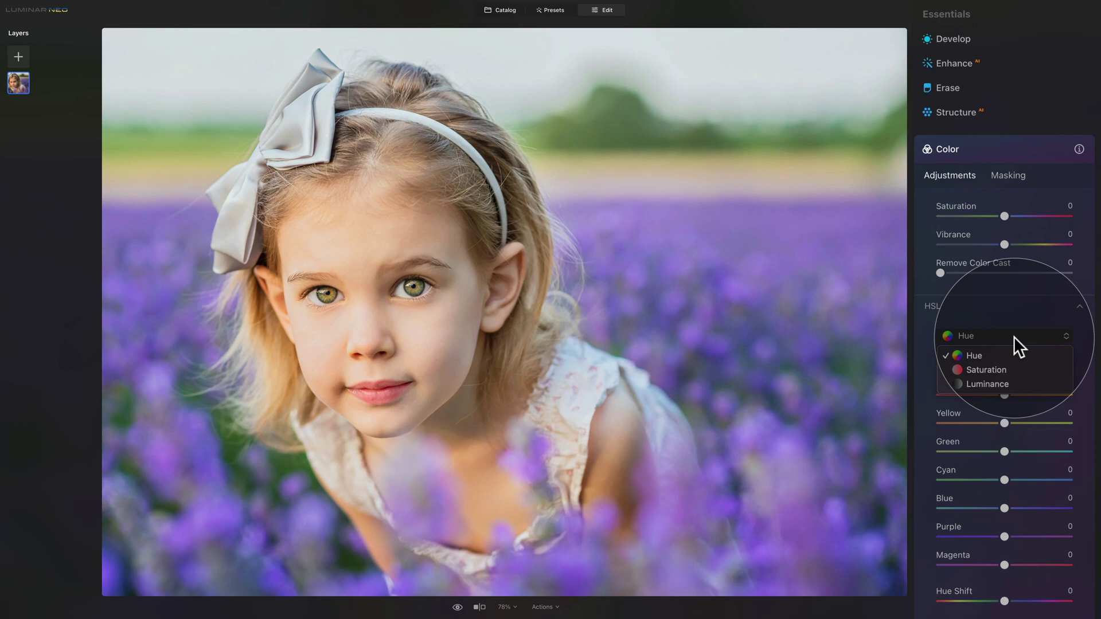
pyautogui.click(1006, 352)
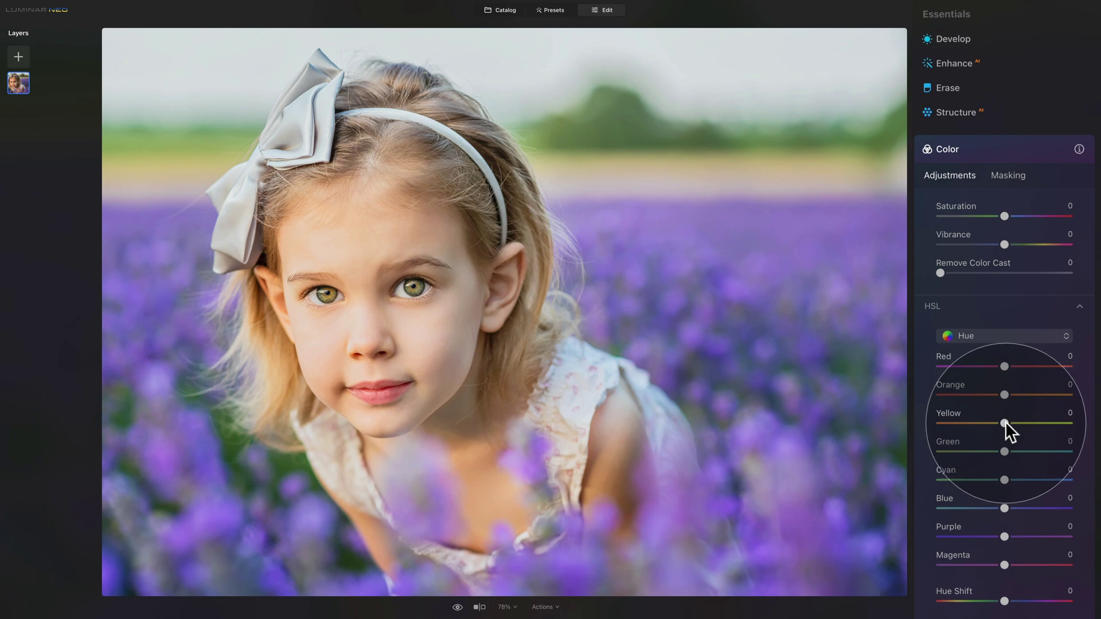
pyautogui.moveTo(1006, 421); pyautogui.dragTo(1012, 421)
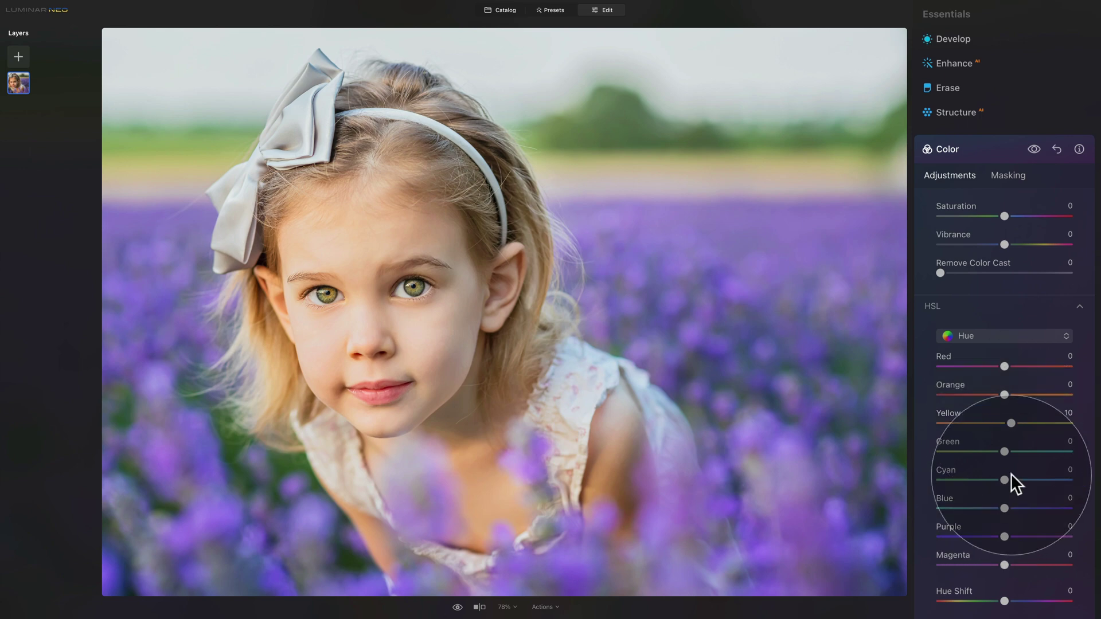
pyautogui.moveTo(1007, 477); pyautogui.dragTo(985, 467)
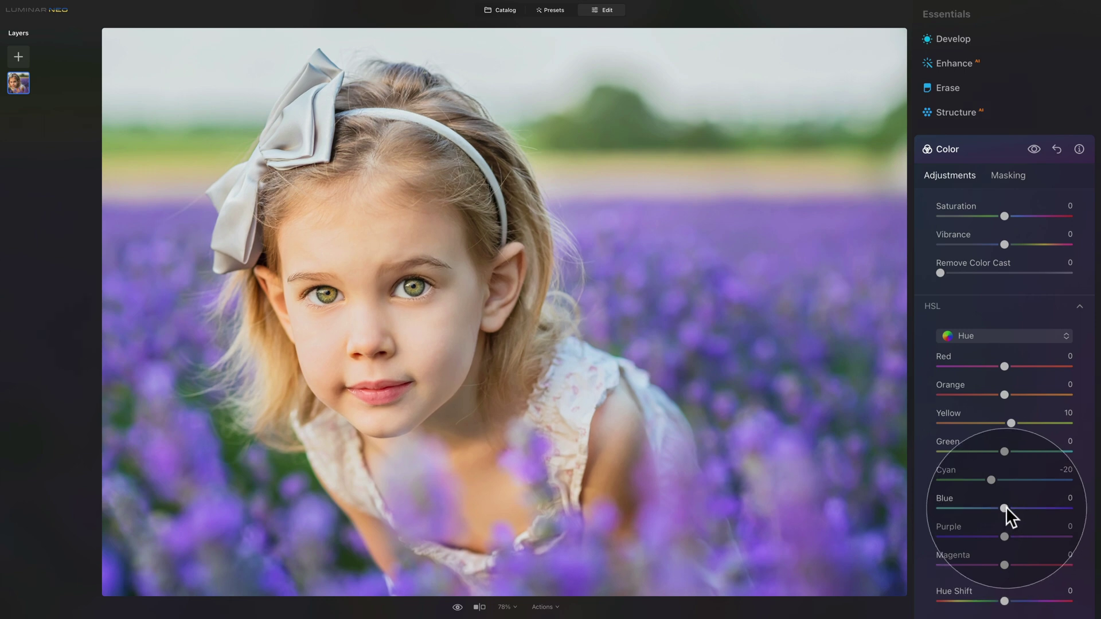
pyautogui.moveTo(1006, 507); pyautogui.dragTo(1012, 507)
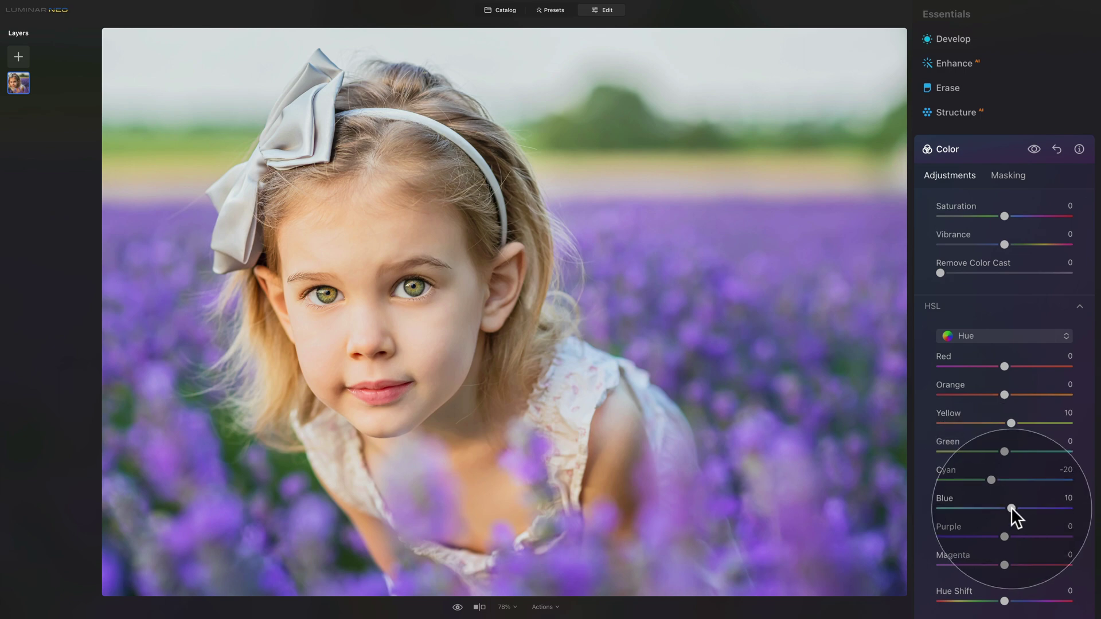
# Set the Red luminance to -15 in the Color tool's HSL settings, and close the tool.
pyautogui.click(990, 333)
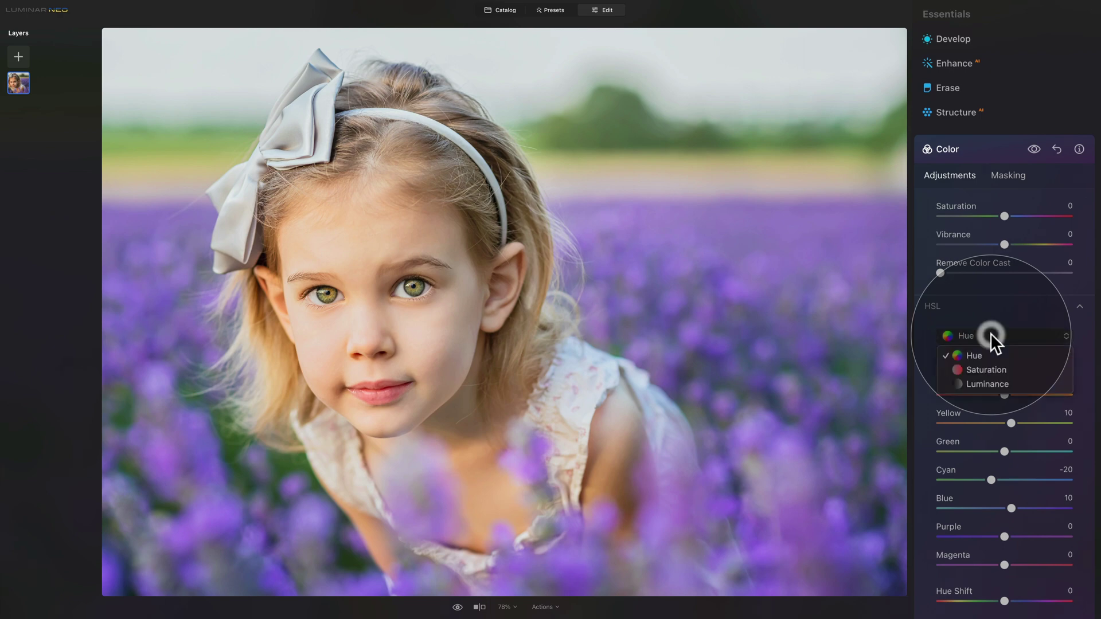
pyautogui.click(1006, 383)
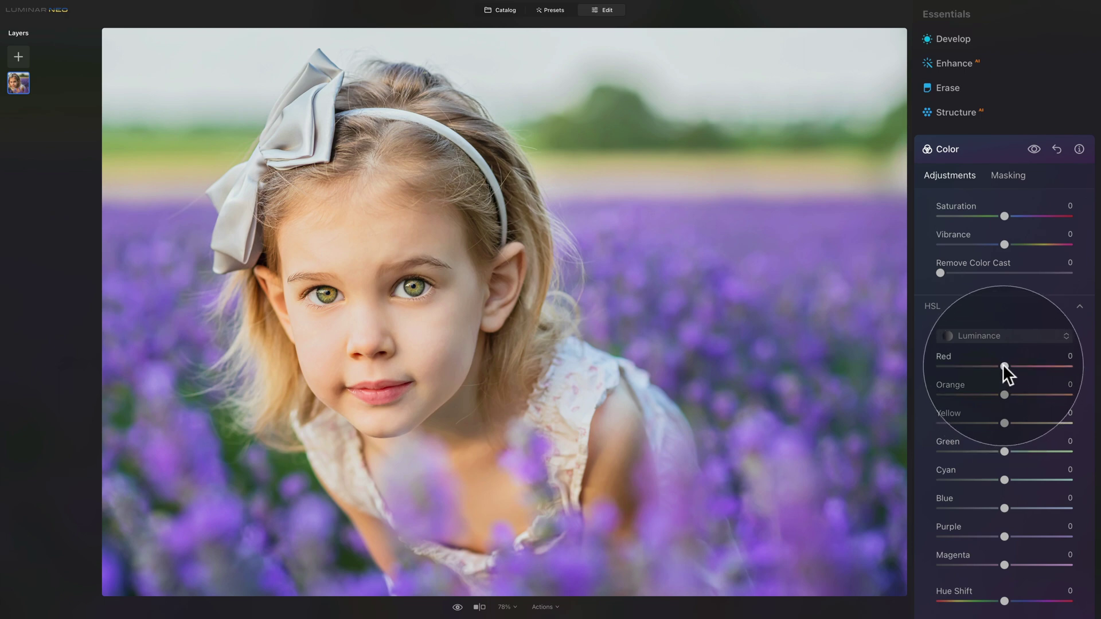
pyautogui.moveTo(1003, 363); pyautogui.dragTo(993, 365)
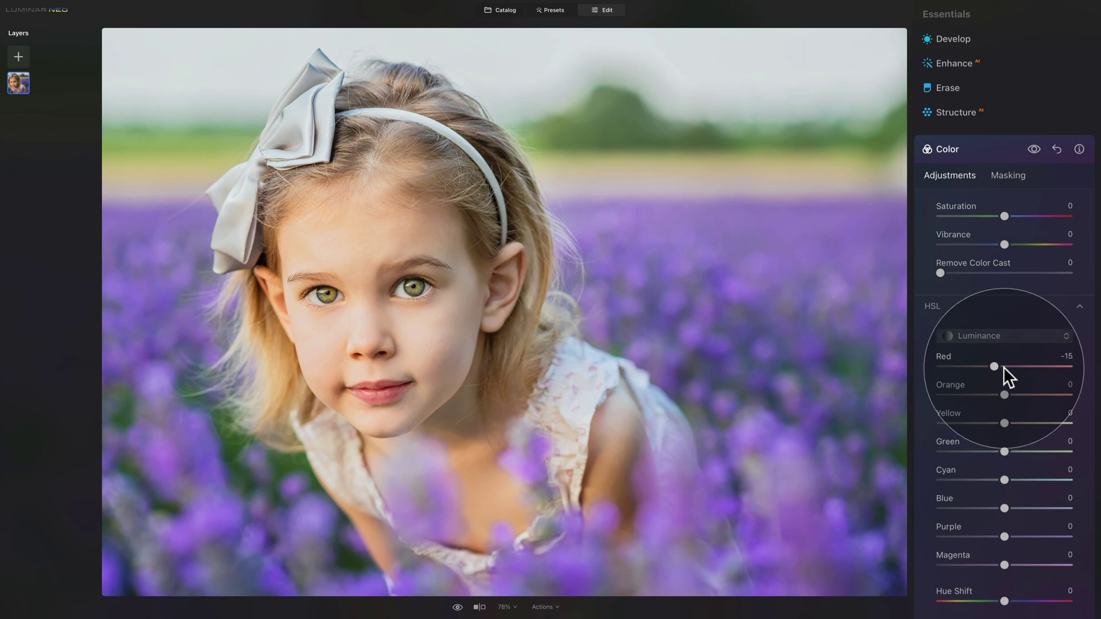
pyautogui.click(965, 304)
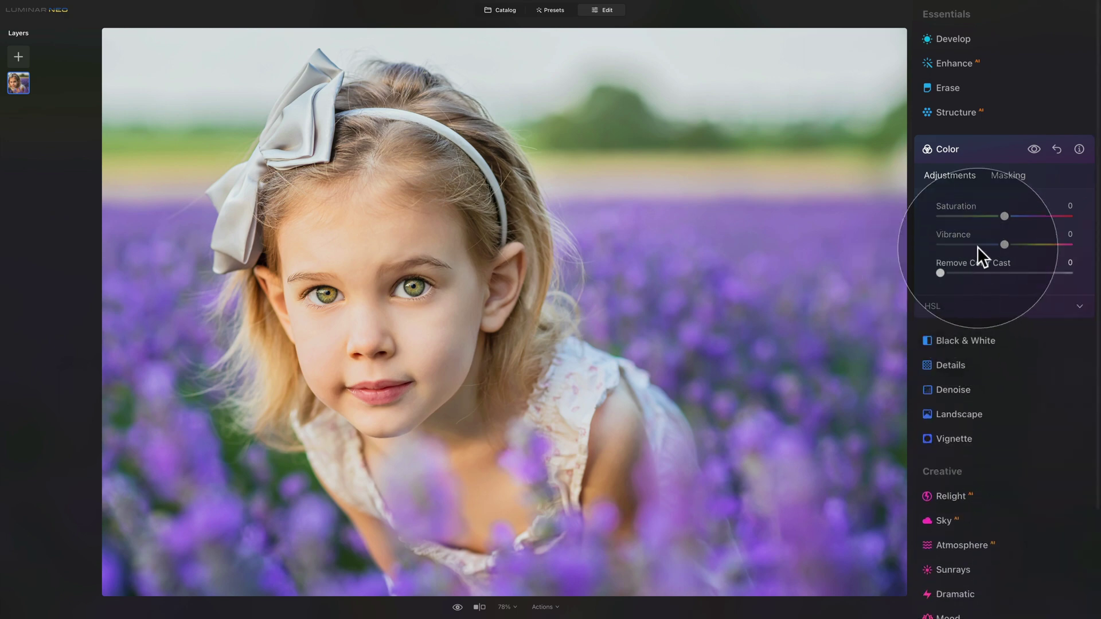
pyautogui.click(966, 144)
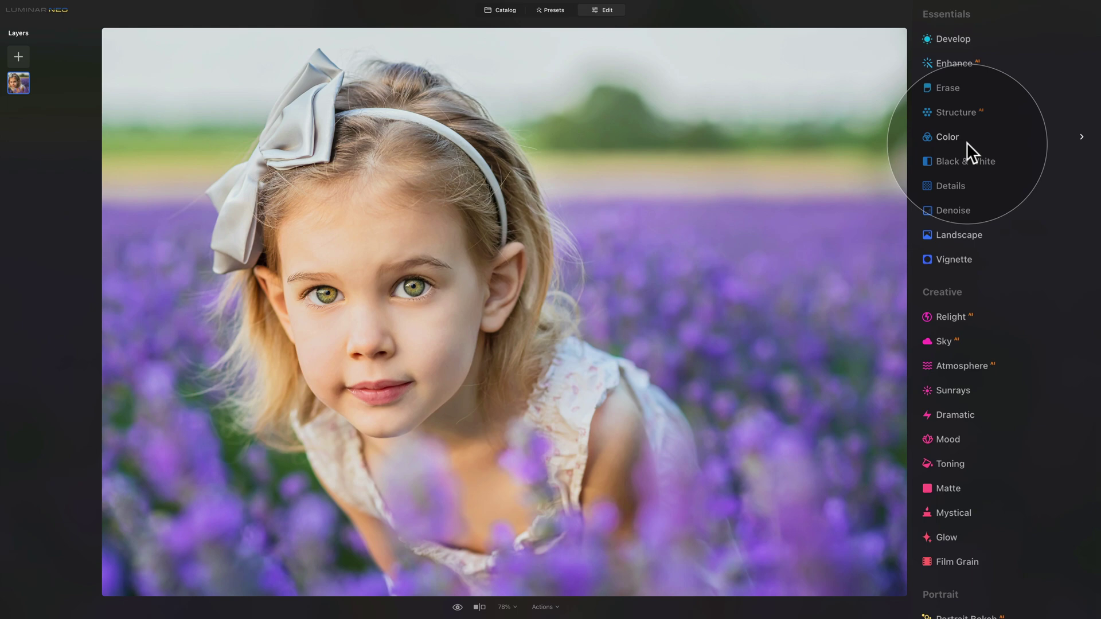
# Open the Toning tool from the Creative group and set its Amount to 100.
pyautogui.scroll(-3, 966, 142)
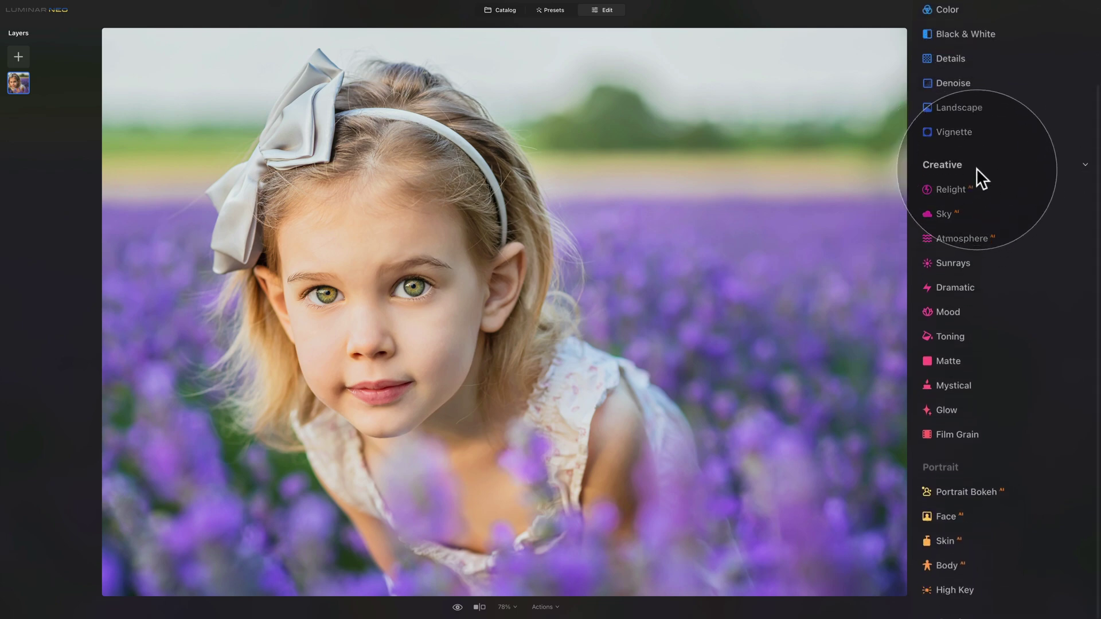
pyautogui.scroll(-1, 976, 167)
pyautogui.scroll(-2, 978, 102)
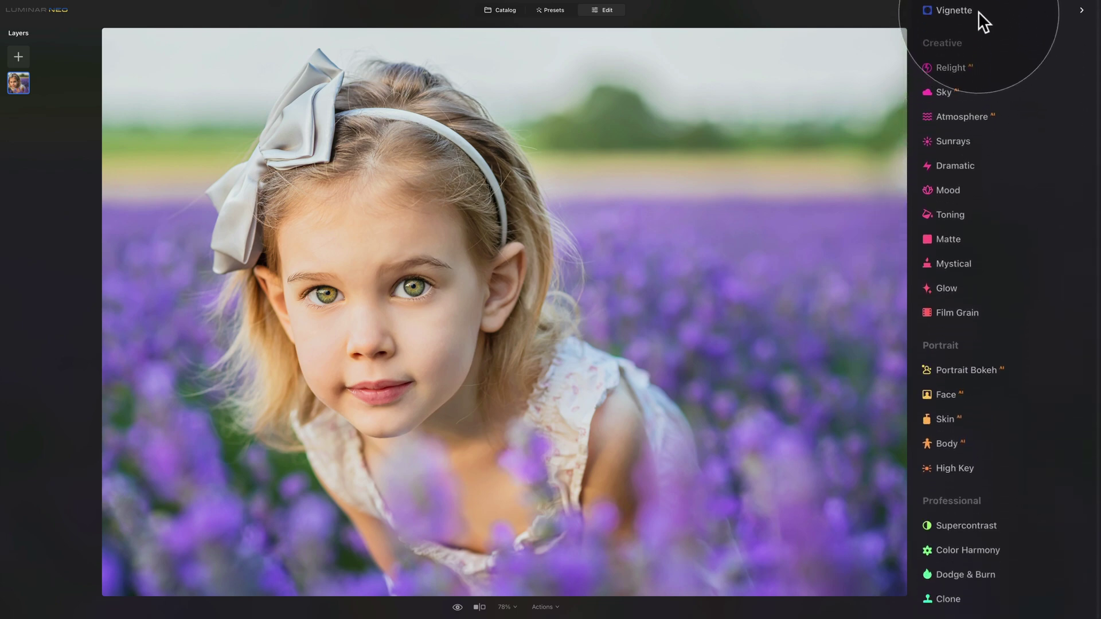
pyautogui.click(961, 202)
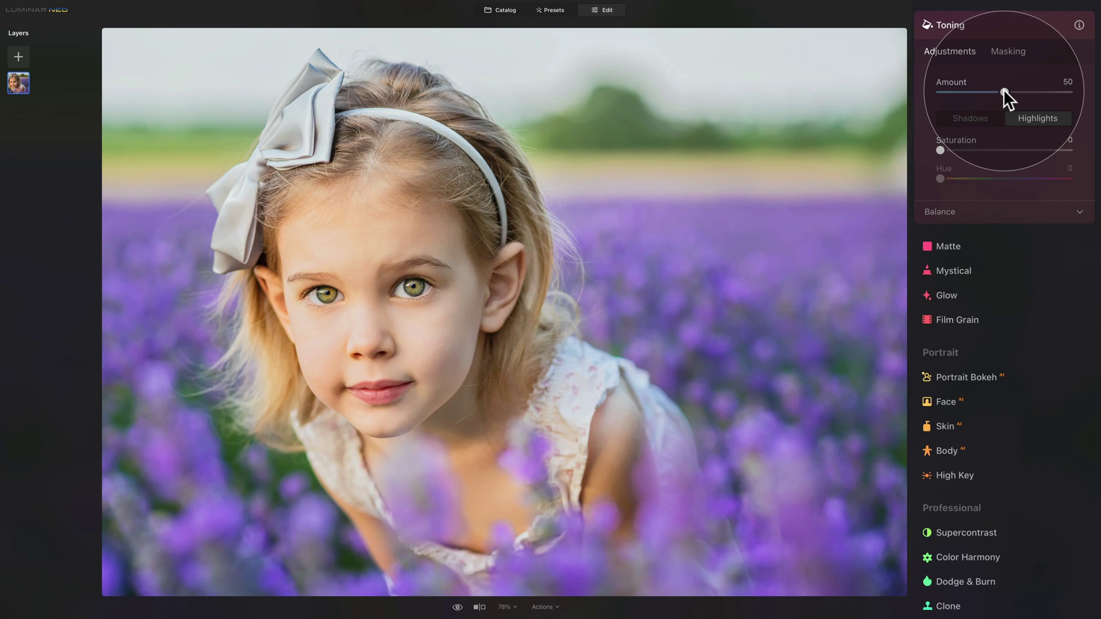
pyautogui.moveTo(1003, 91); pyautogui.dragTo(1089, 93)
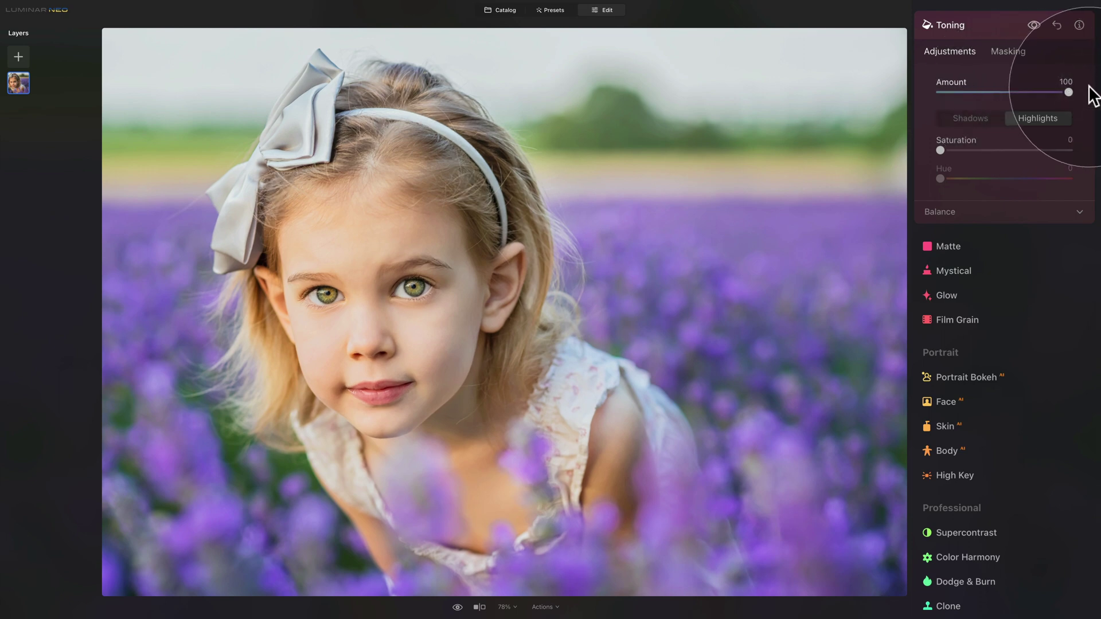
# Tone the shadows purple with Saturation 40 and Hue 270.
pyautogui.click(971, 119)
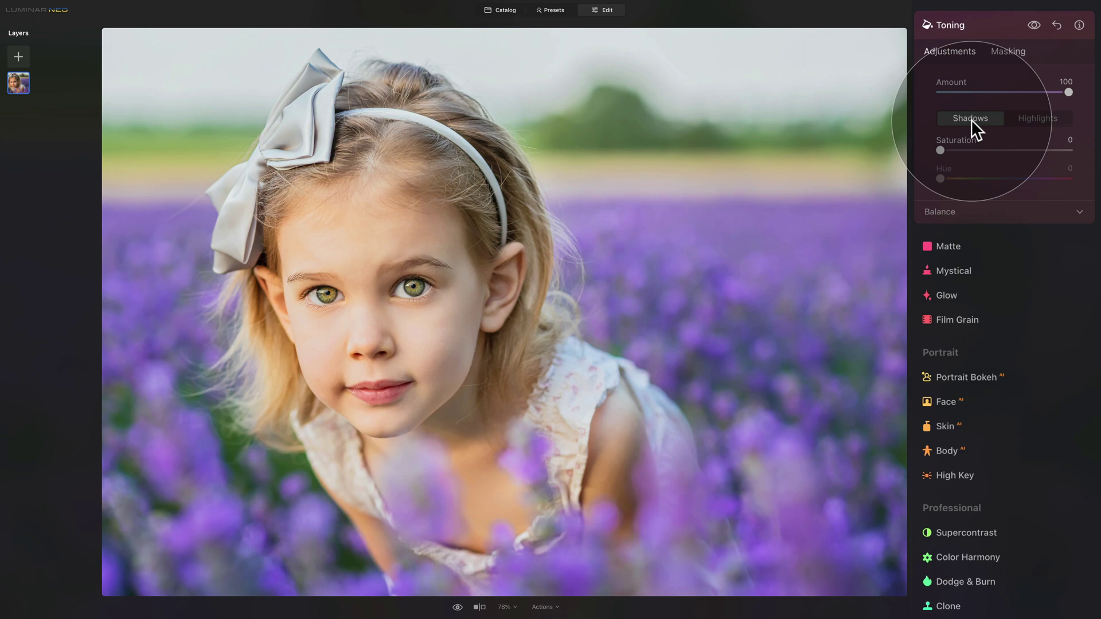
pyautogui.click(1031, 119)
pyautogui.click(953, 118)
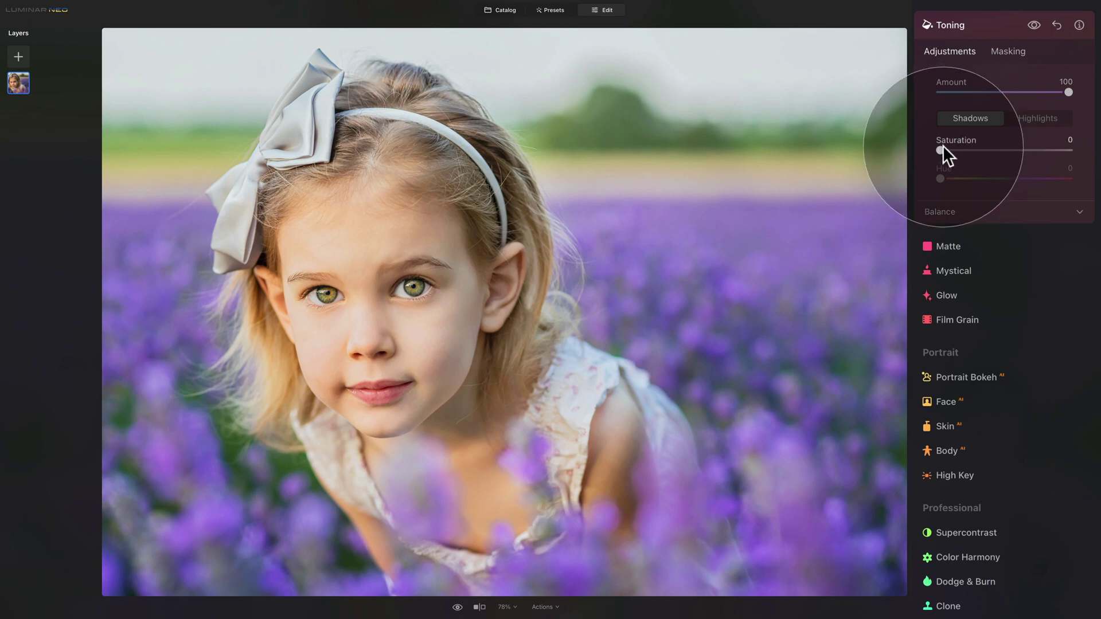
pyautogui.moveTo(940, 150); pyautogui.dragTo(997, 150)
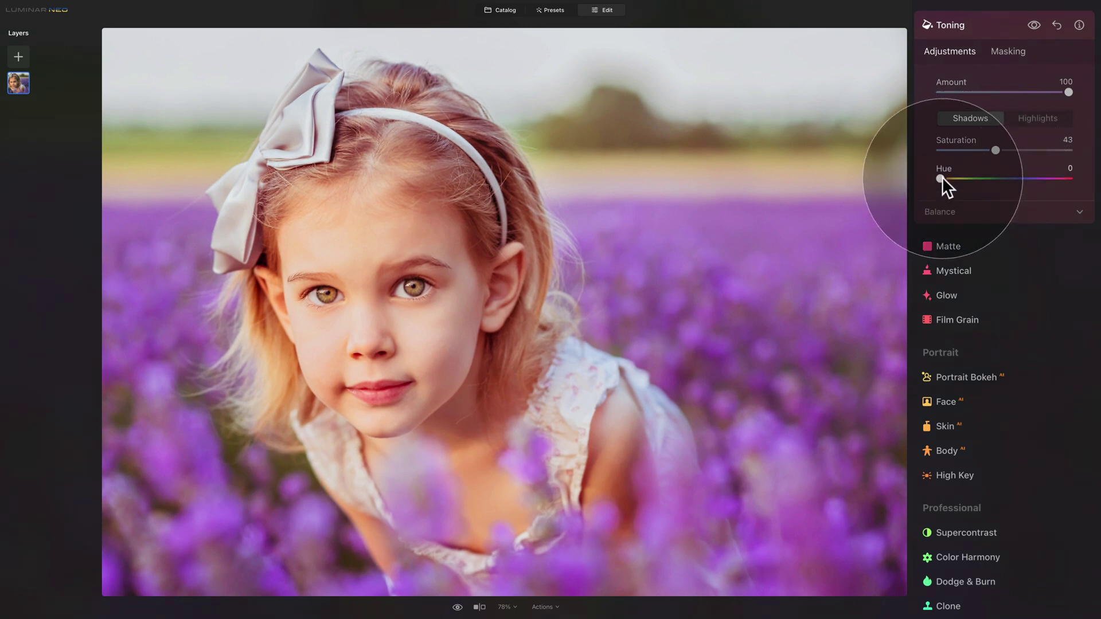
pyautogui.moveTo(941, 178); pyautogui.dragTo(1041, 180)
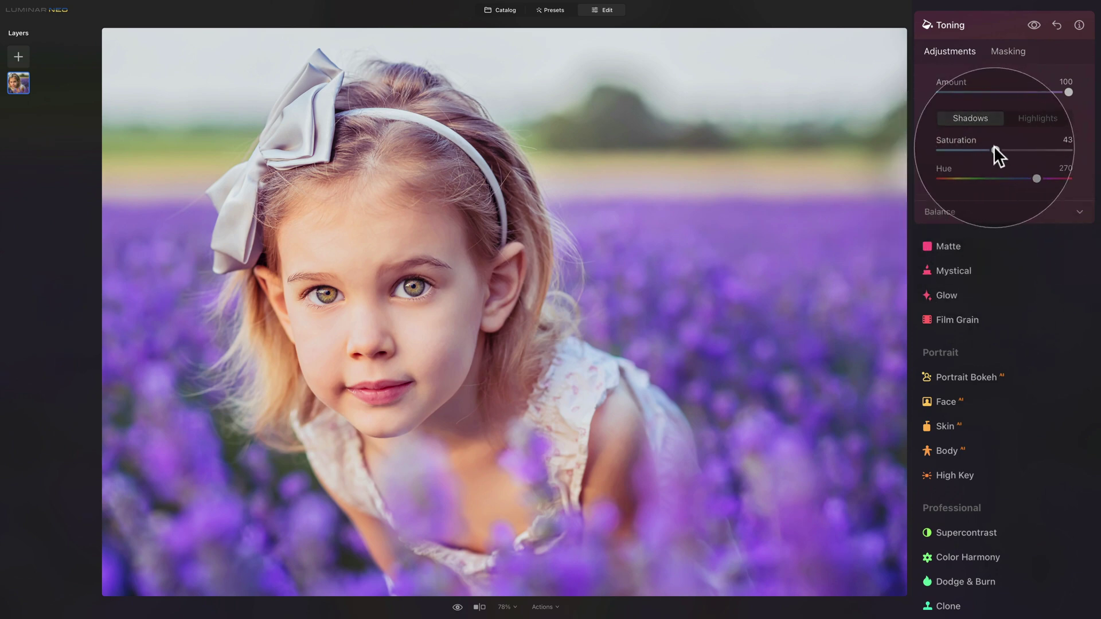
pyautogui.moveTo(993, 147)
pyautogui.mouseDown()
pyautogui.moveTo(974, 147)
pyautogui.moveTo(990, 147)
pyautogui.mouseUp()
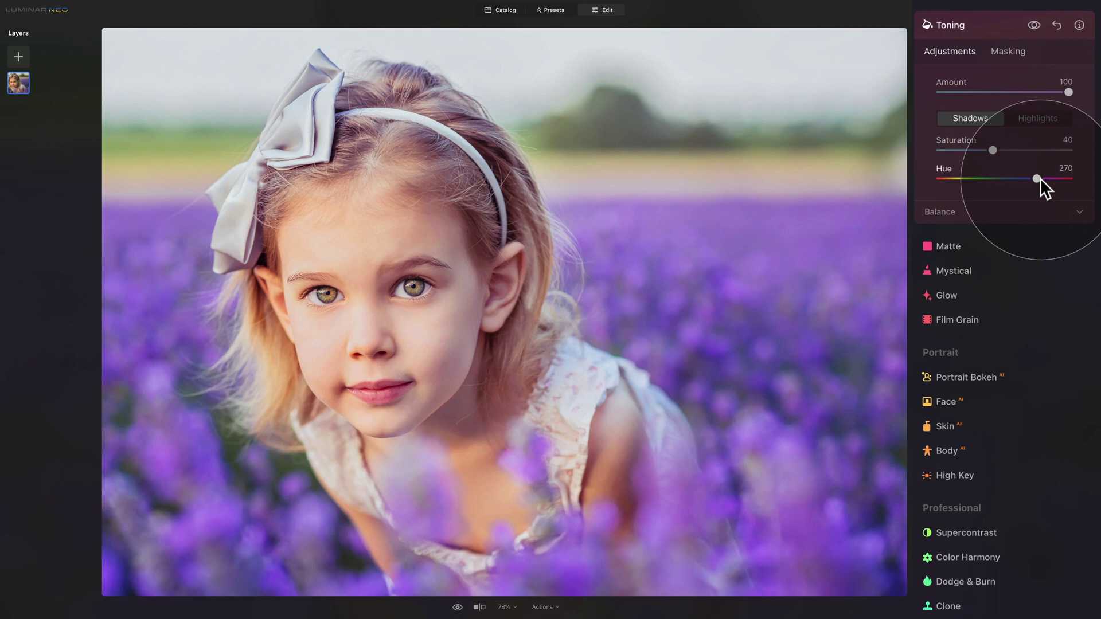
# Tone the highlights with Saturation 10 and Hue 250, compare the Toning effect before and after, and close the tool.
pyautogui.click(1034, 119)
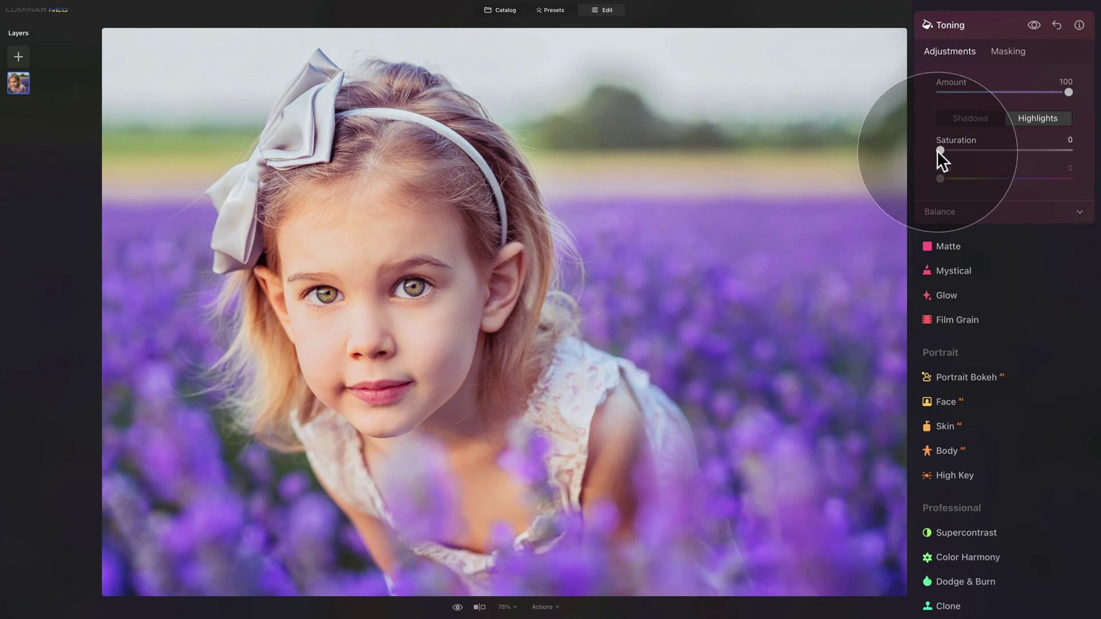
pyautogui.moveTo(938, 151); pyautogui.dragTo(978, 138)
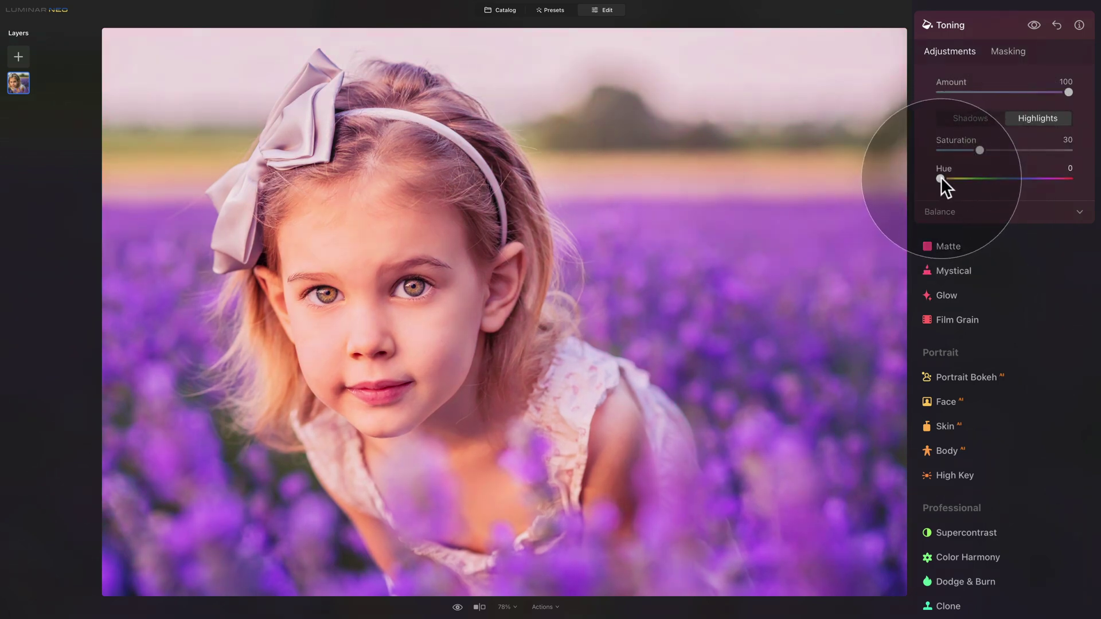
pyautogui.moveTo(940, 177); pyautogui.dragTo(1031, 178)
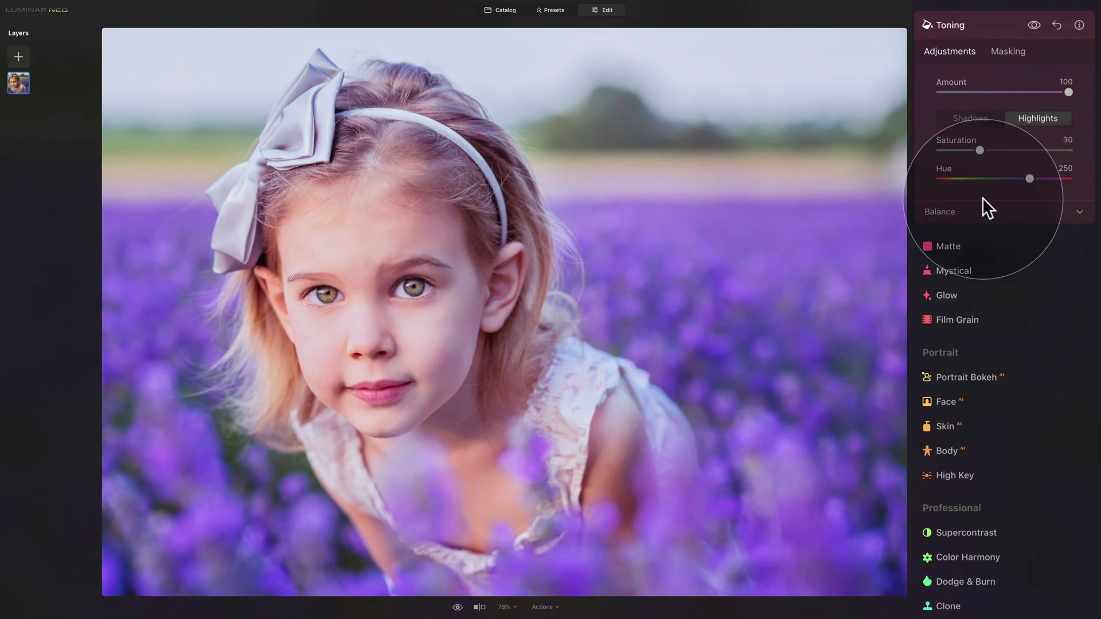
pyautogui.moveTo(978, 149); pyautogui.dragTo(951, 150)
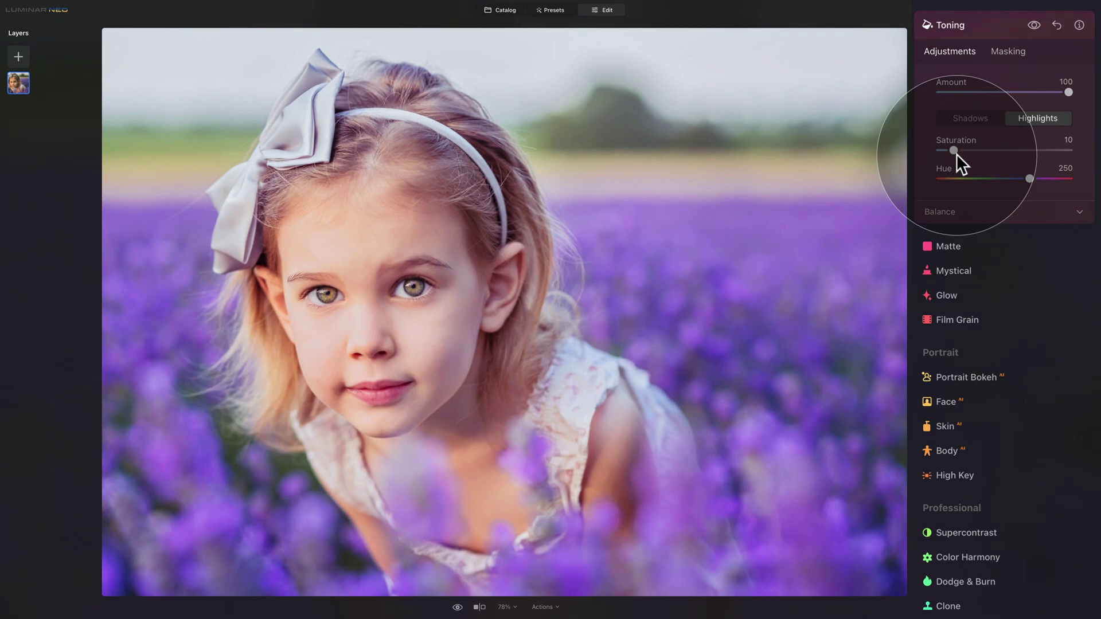
pyautogui.click(975, 119)
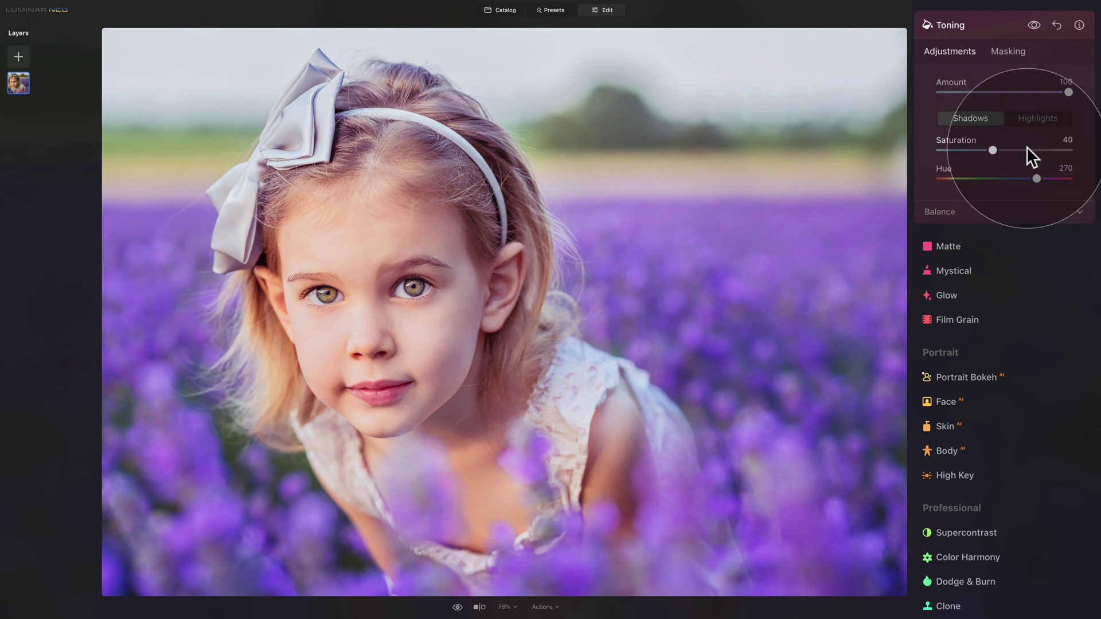
pyautogui.click(1034, 115)
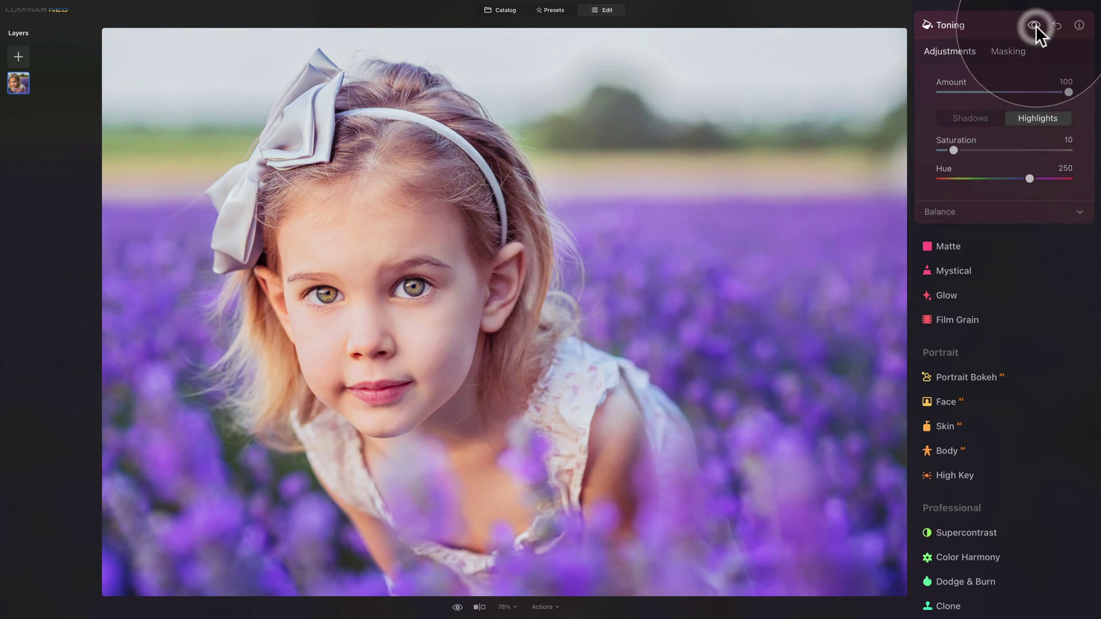
pyautogui.click(983, 26)
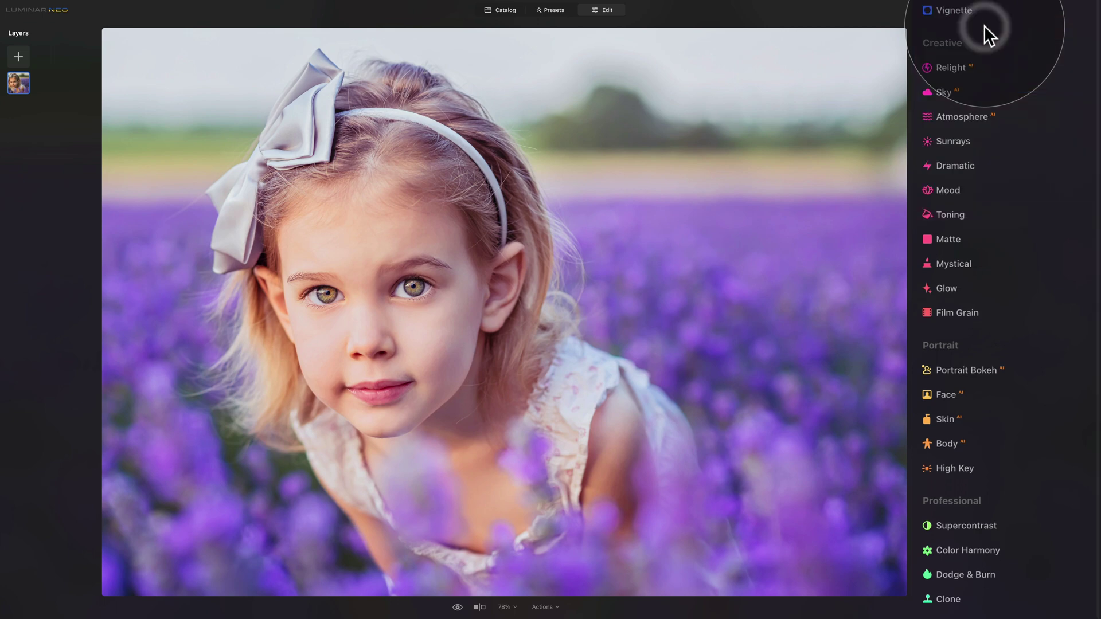
# Add a Mystical effect to the photo with Amount 20.
pyautogui.click(956, 265)
pyautogui.scroll(-2, 980, 127)
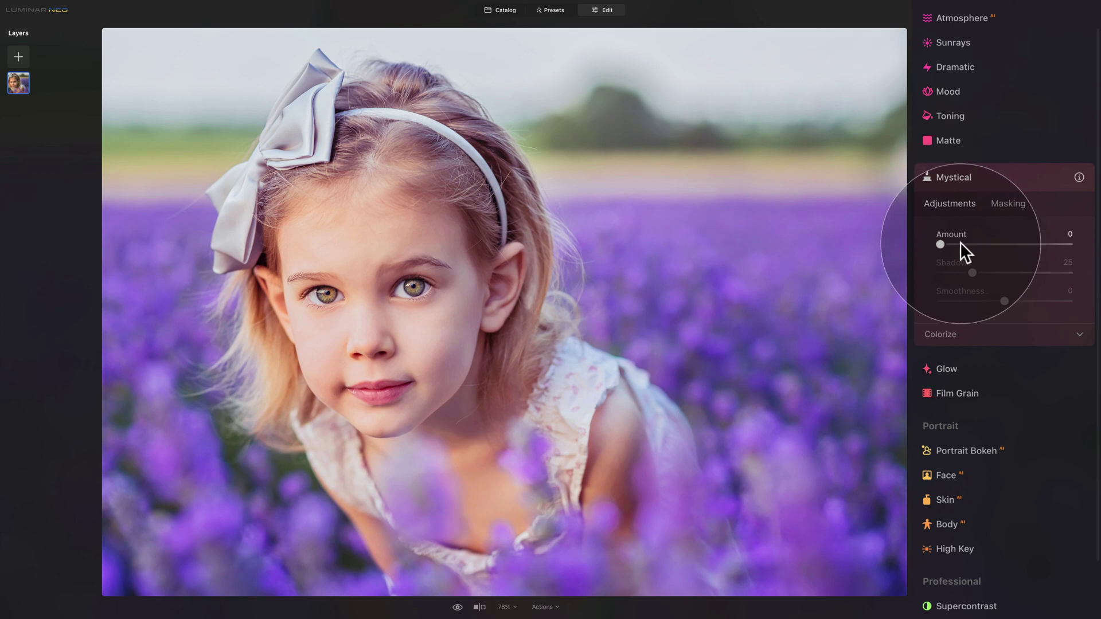
pyautogui.moveTo(940, 246); pyautogui.dragTo(965, 244)
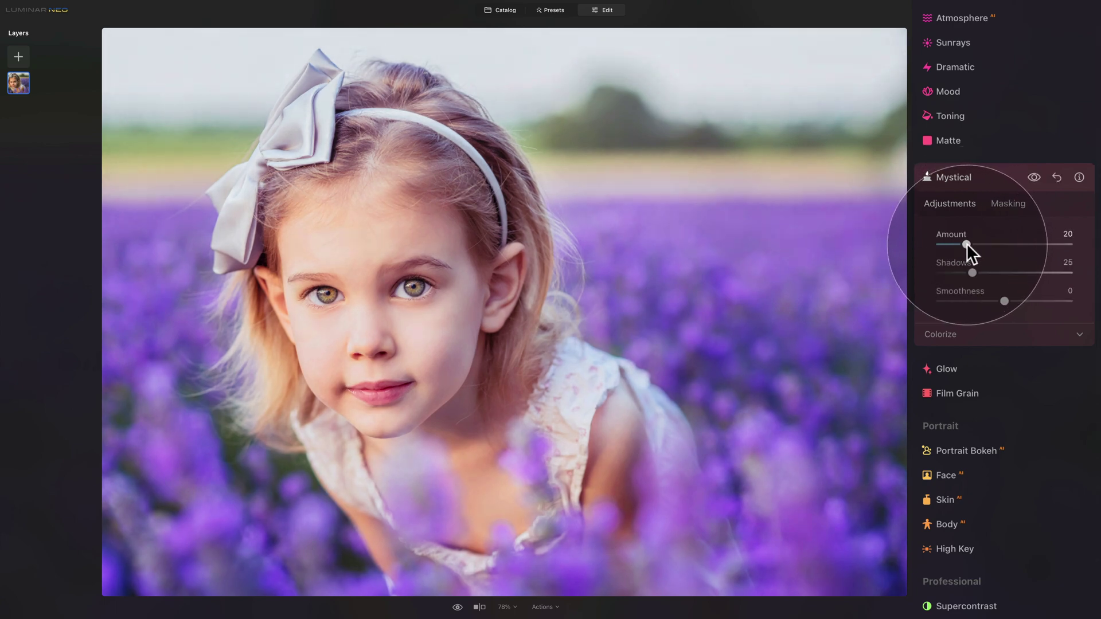
# Close Mystical, set Color Harmony's Split Color Warmth to Warm 7 and Cool 25, and compare the tool's effect before and after.
pyautogui.click(996, 177)
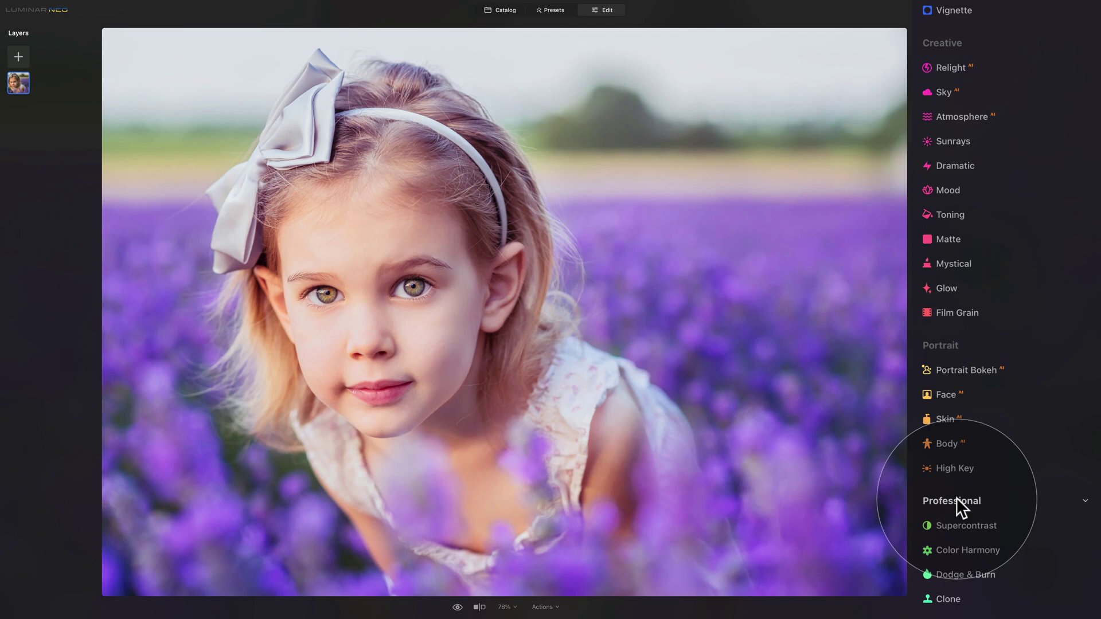
pyautogui.click(978, 549)
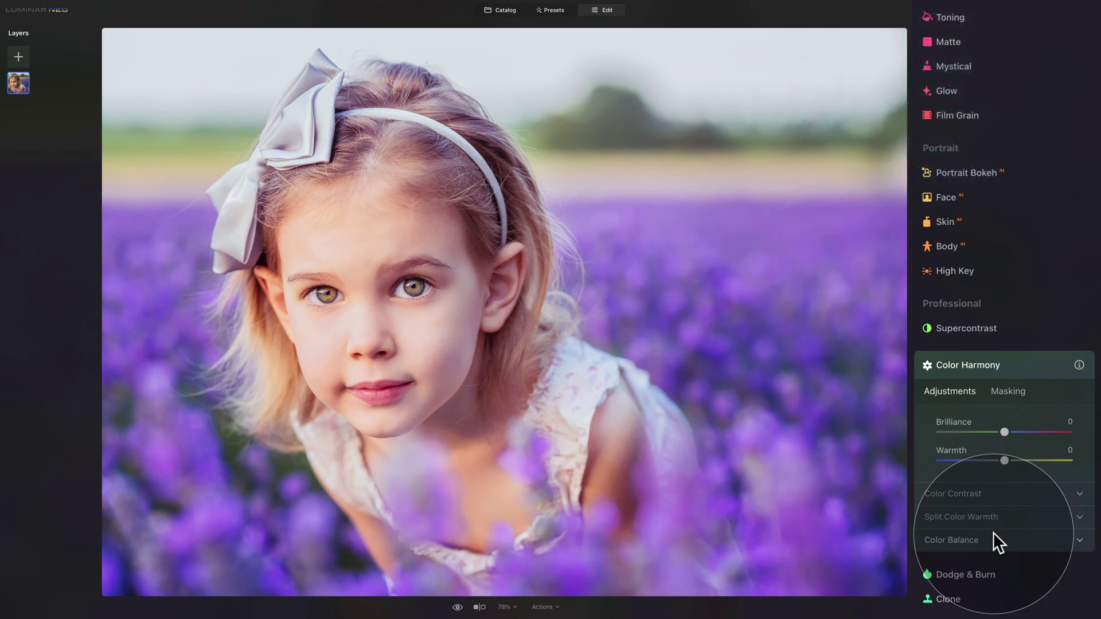
pyautogui.click(989, 518)
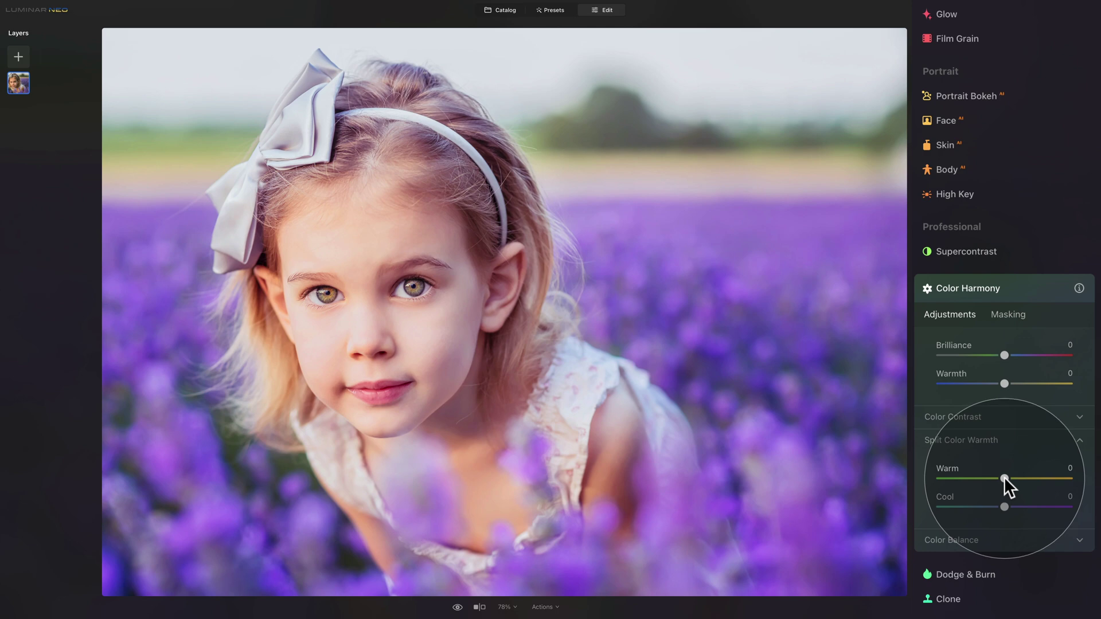
pyautogui.moveTo(1003, 476); pyautogui.dragTo(1014, 480)
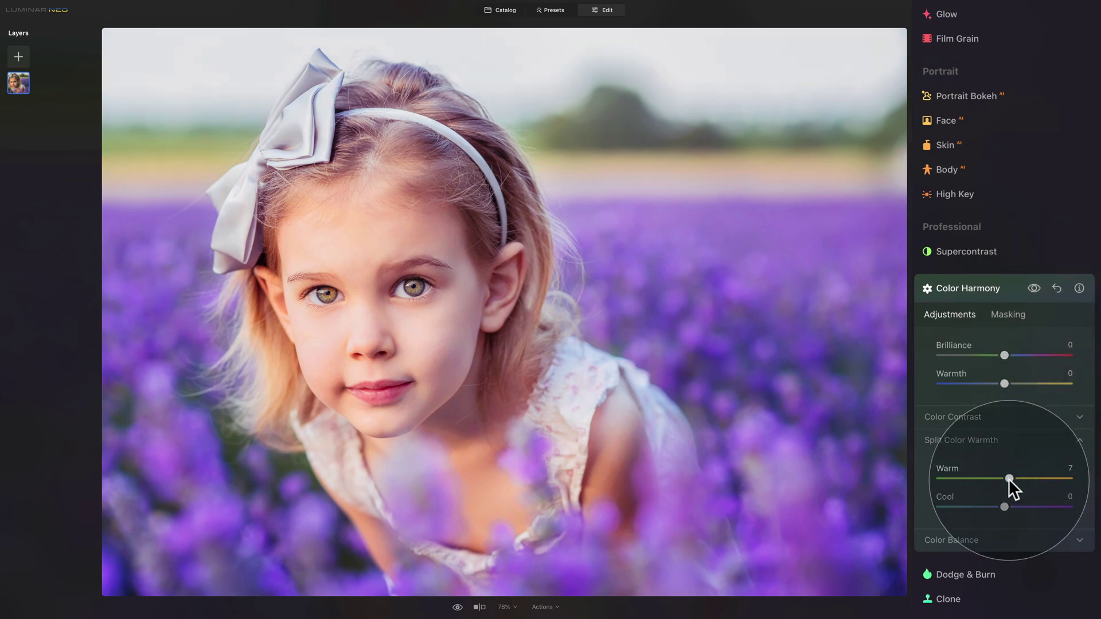
pyautogui.moveTo(1009, 479); pyautogui.dragTo(1009, 478)
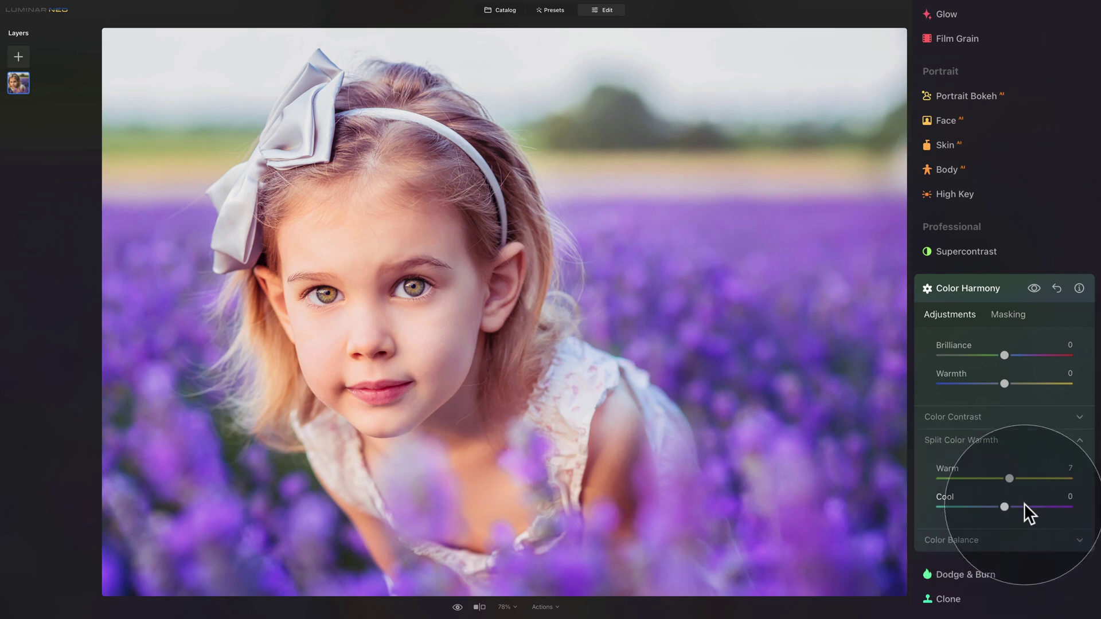
pyautogui.moveTo(1003, 506); pyautogui.dragTo(1021, 506)
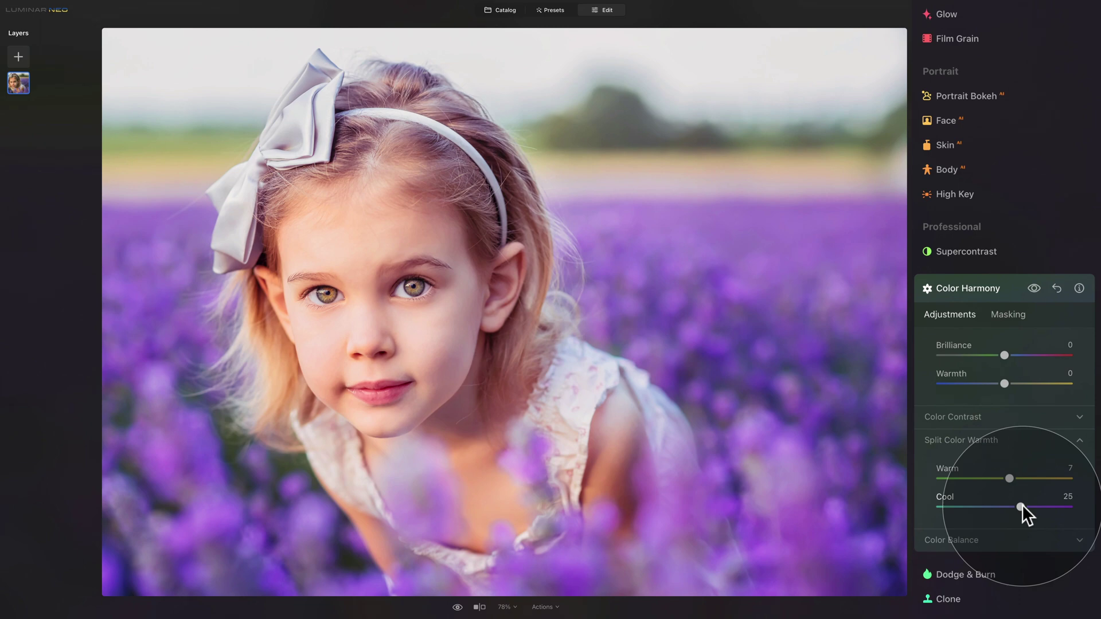
pyautogui.click(1033, 289)
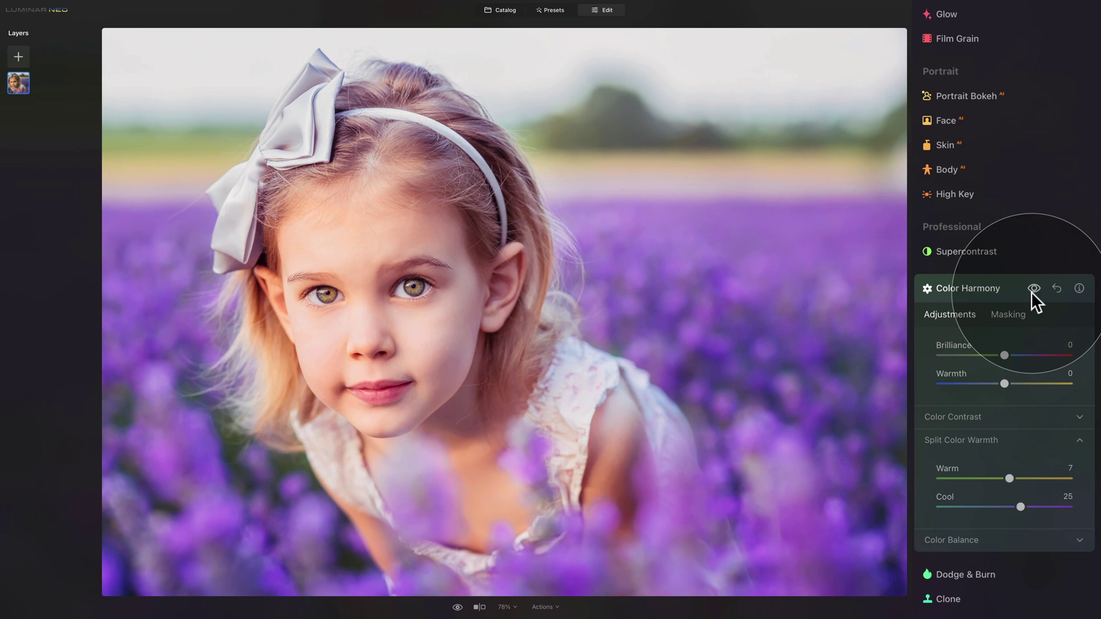
pyautogui.click(1002, 290)
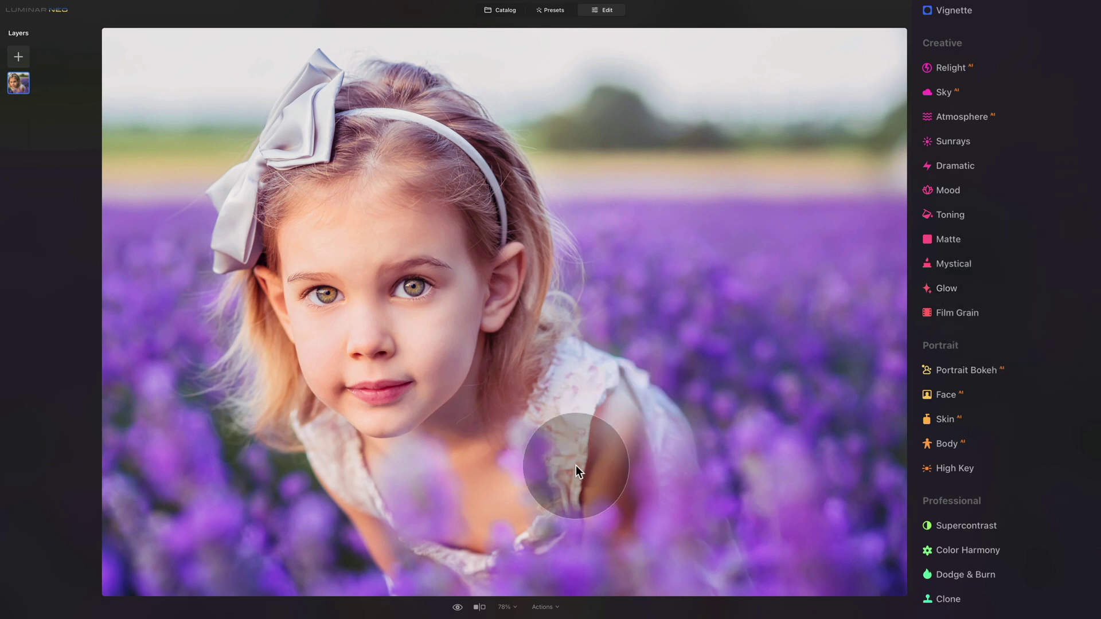
# Compare the fully edited portrait with the original photo.
pyautogui.click(456, 608)
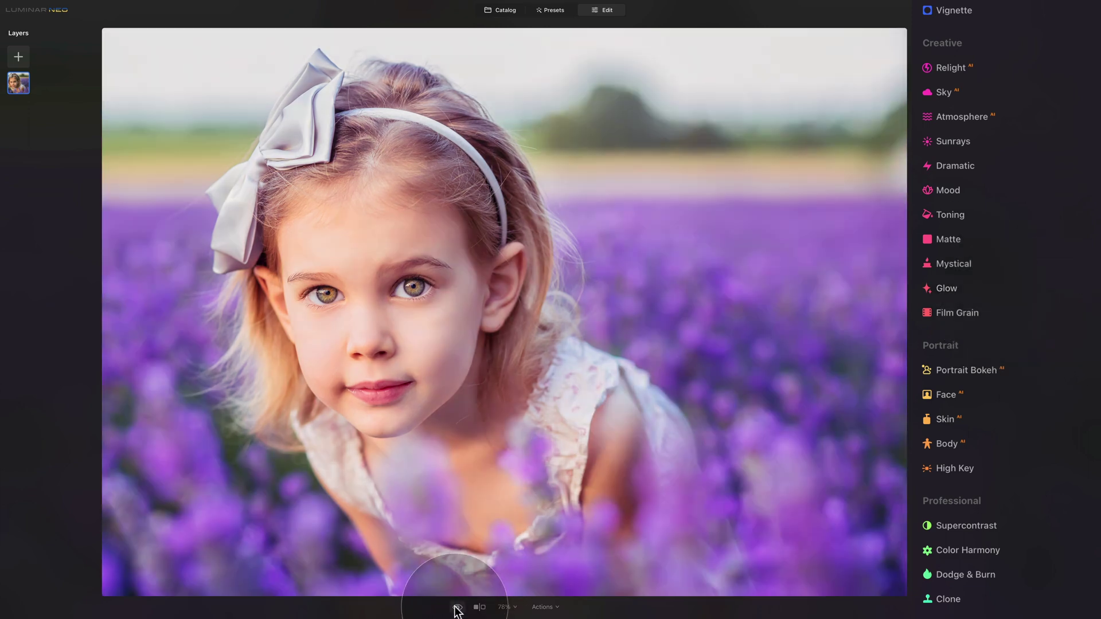
pyautogui.click(457, 607)
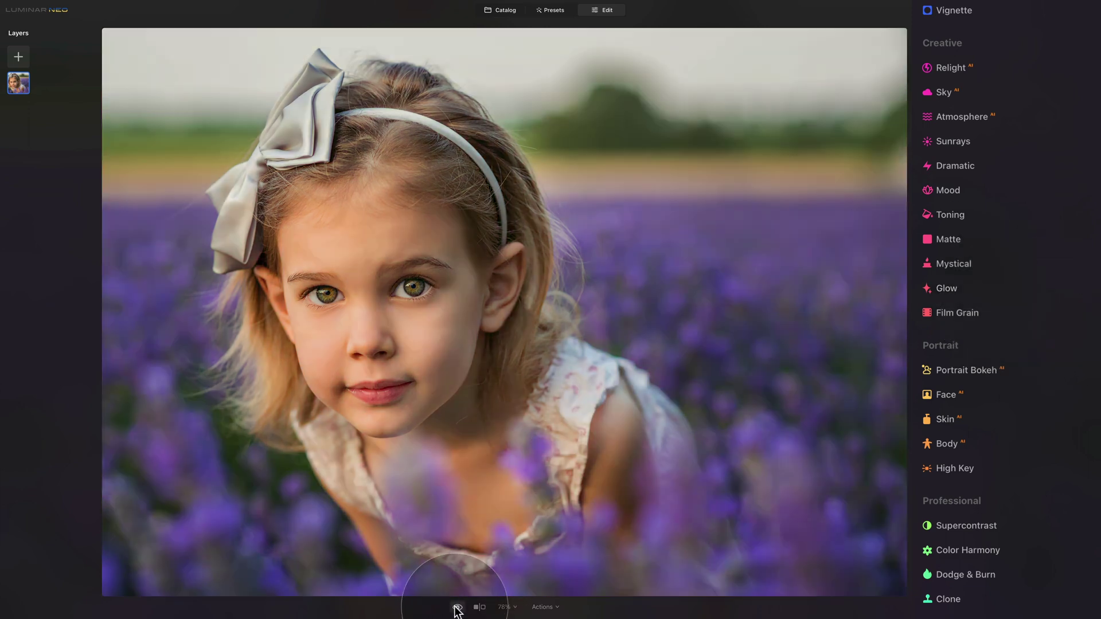
pyautogui.click(457, 608)
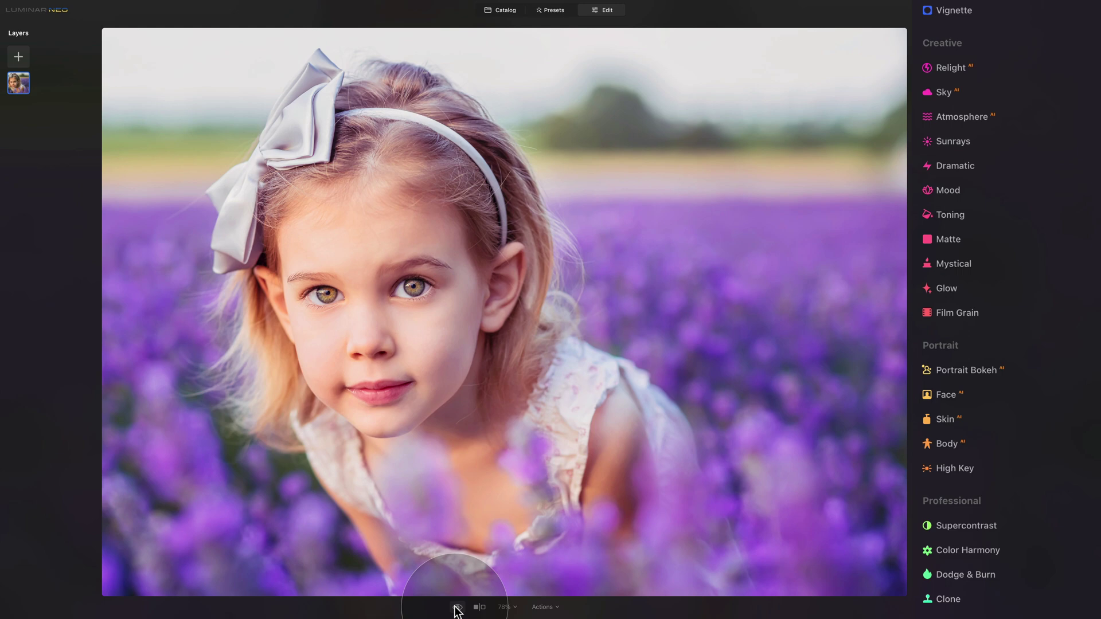
# Save the portrait's adjustments as a custom preset named "Lavender Look".
pyautogui.click(559, 609)
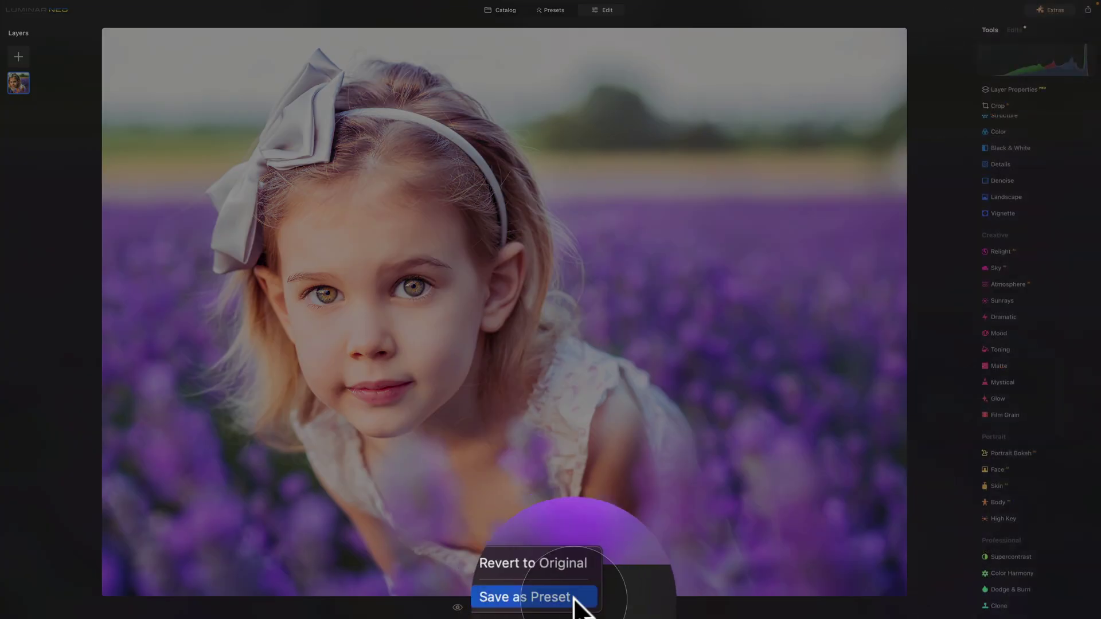
pyautogui.click(574, 596)
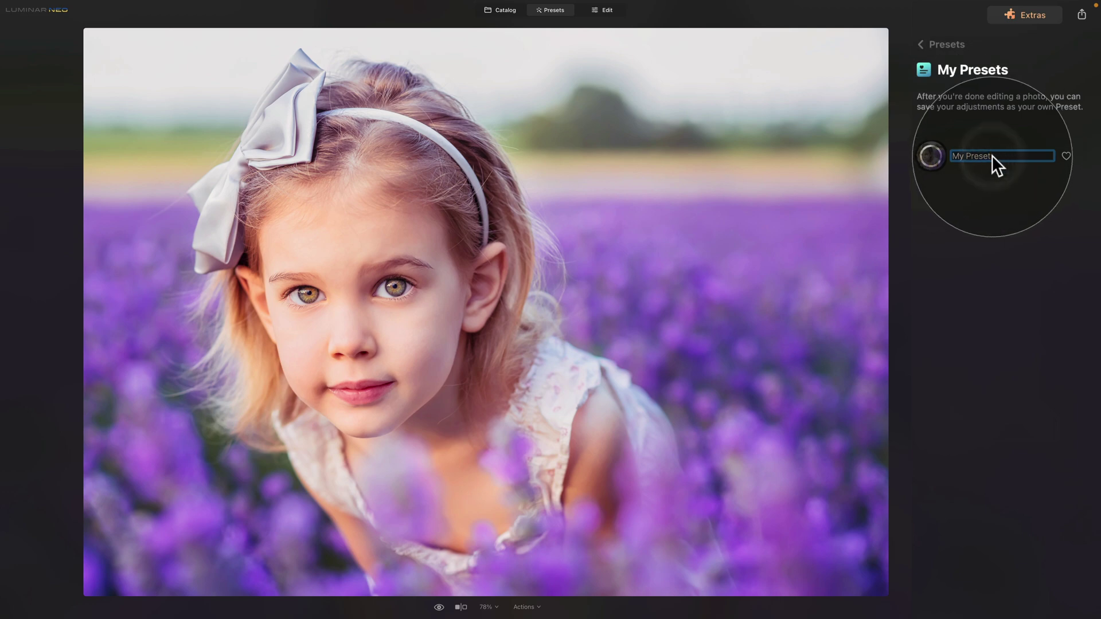
pyautogui.click(950, 153)
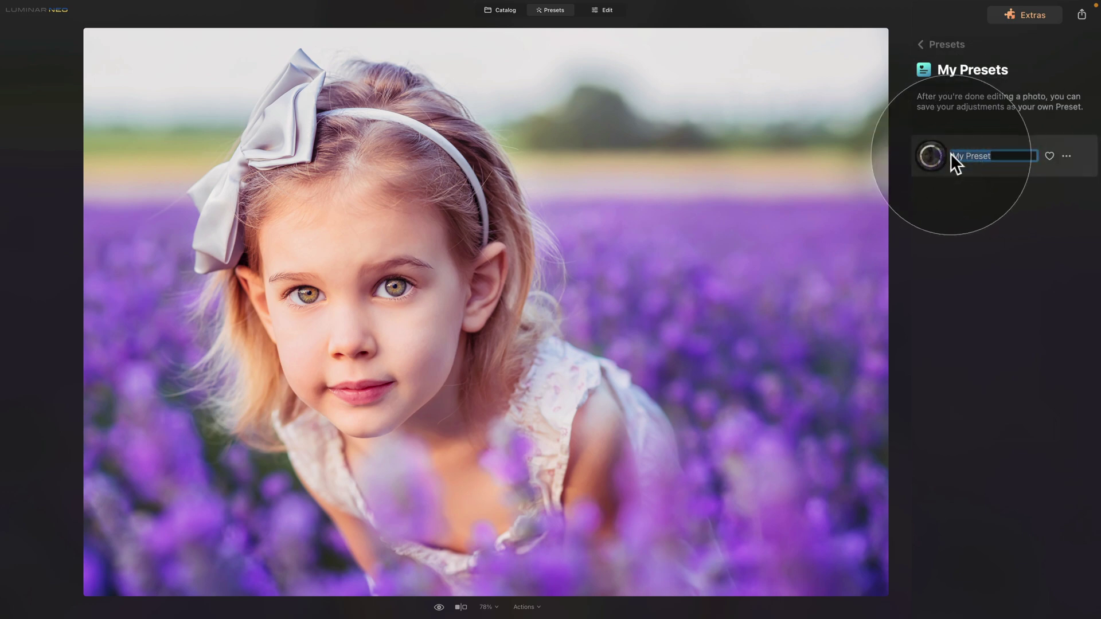
pyautogui.write('Lavu')
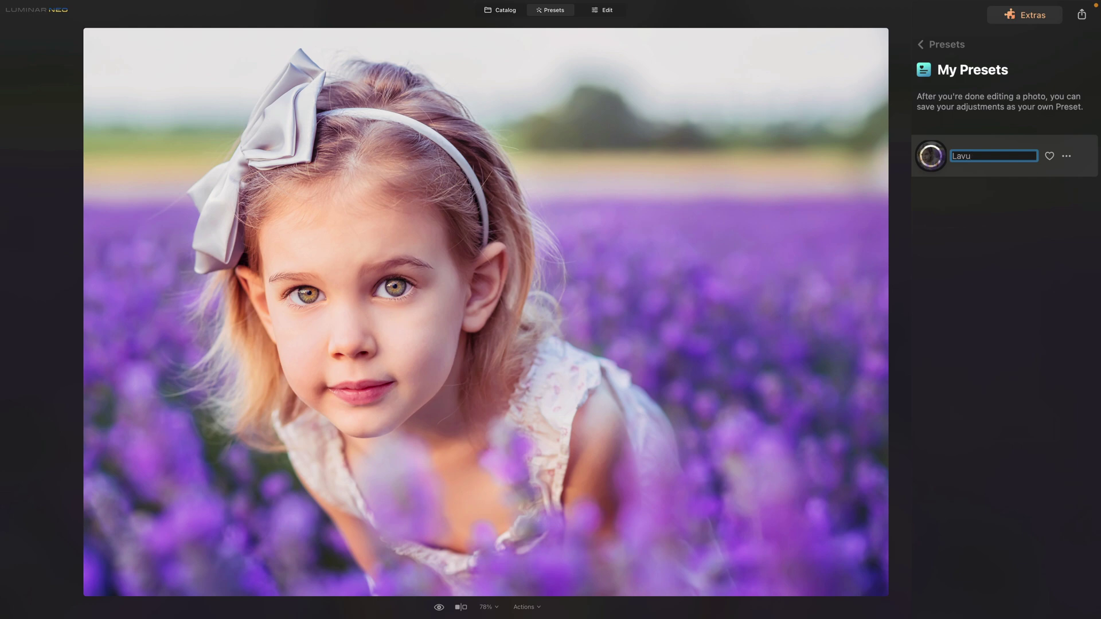
pyautogui.press('BackSpace')
pyautogui.write('ender Look')
pyautogui.press('Return')
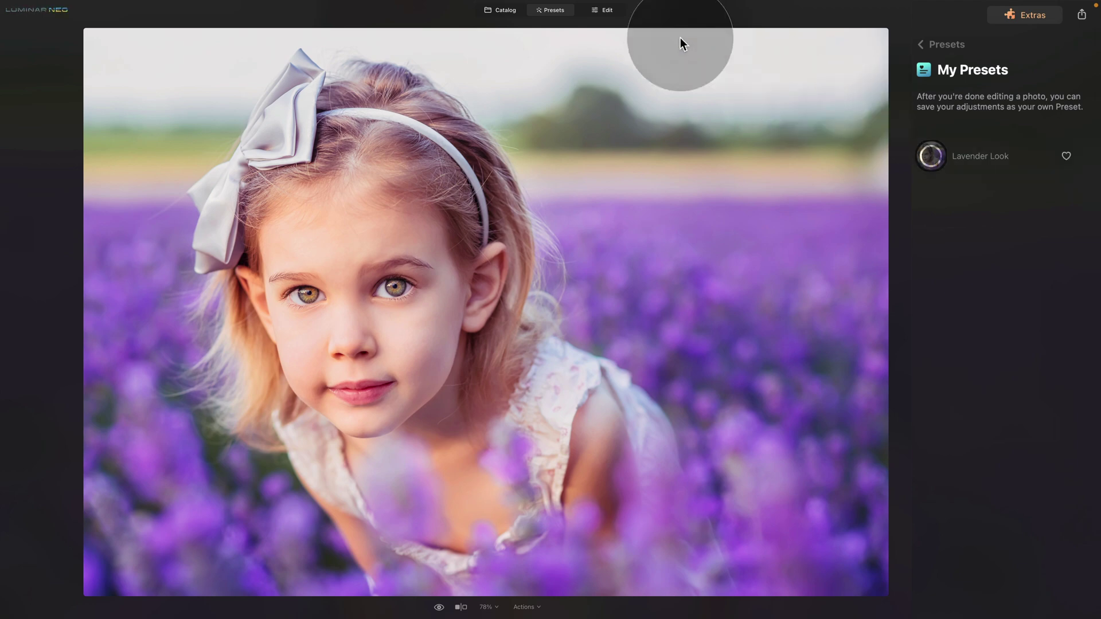
# Apply the Lavender Look preset to the catalog photo 02 - Test.jpg and compare the photo before and after.
pyautogui.click(494, 13)
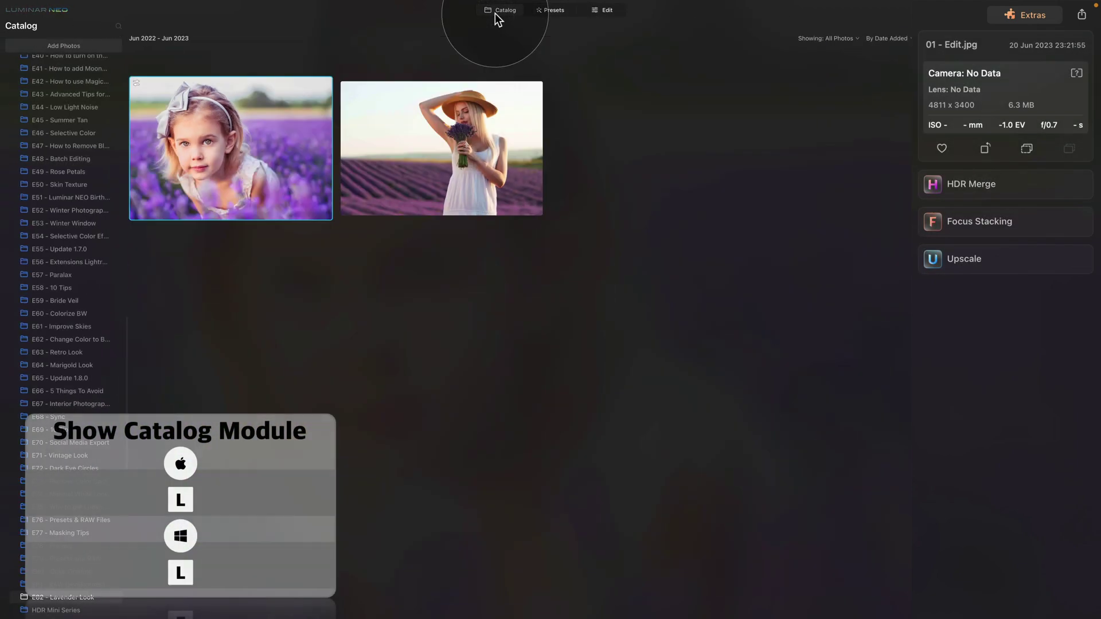
pyautogui.click(485, 138)
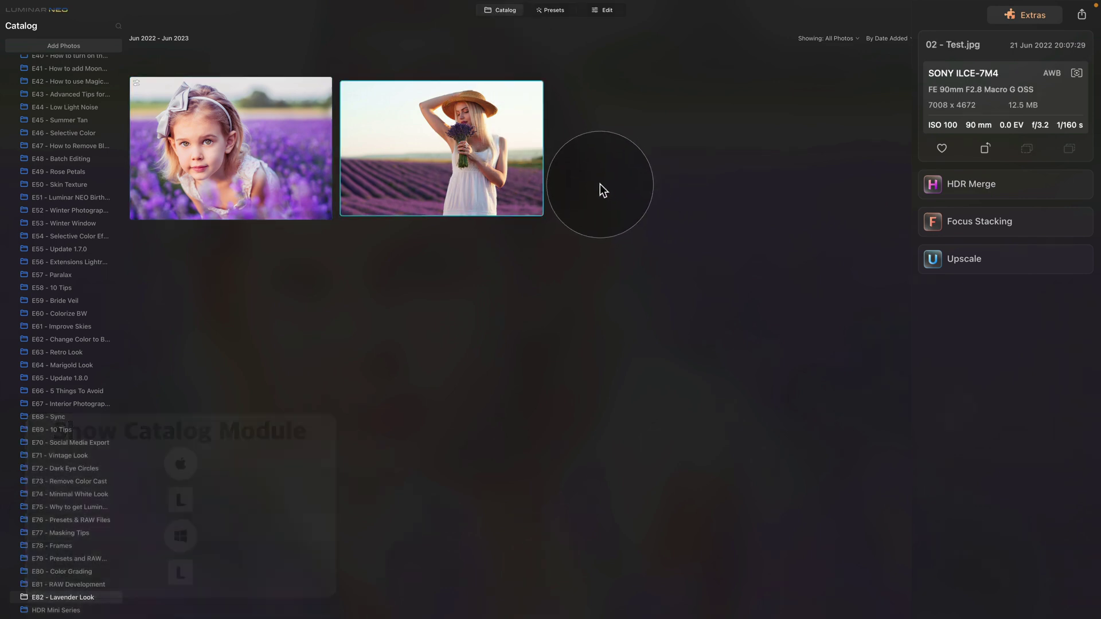
pyautogui.click(549, 12)
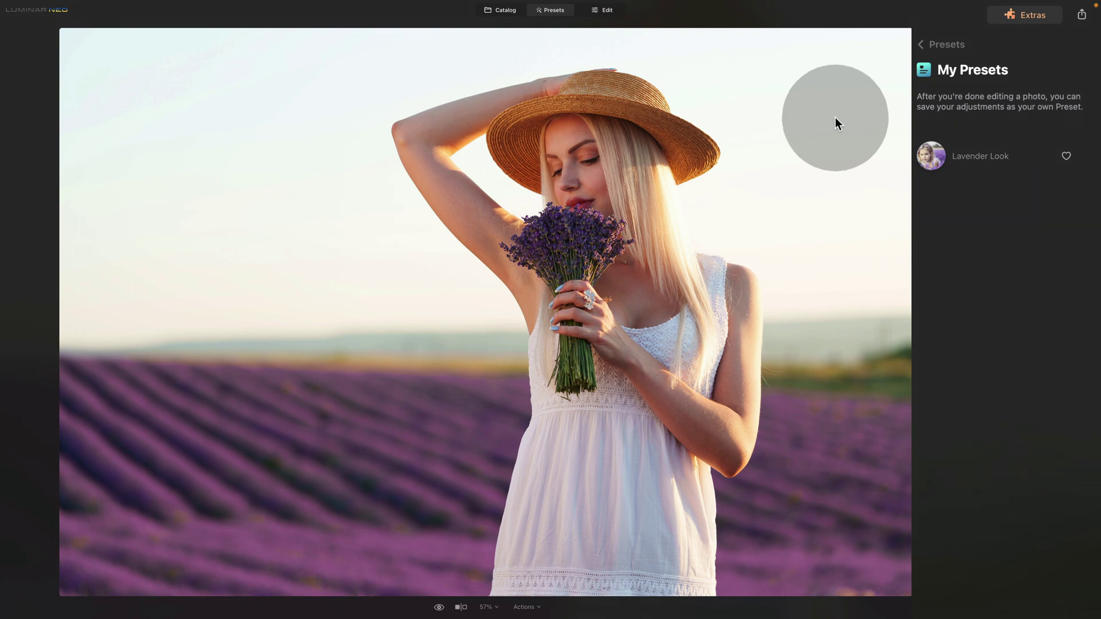
pyautogui.click(964, 166)
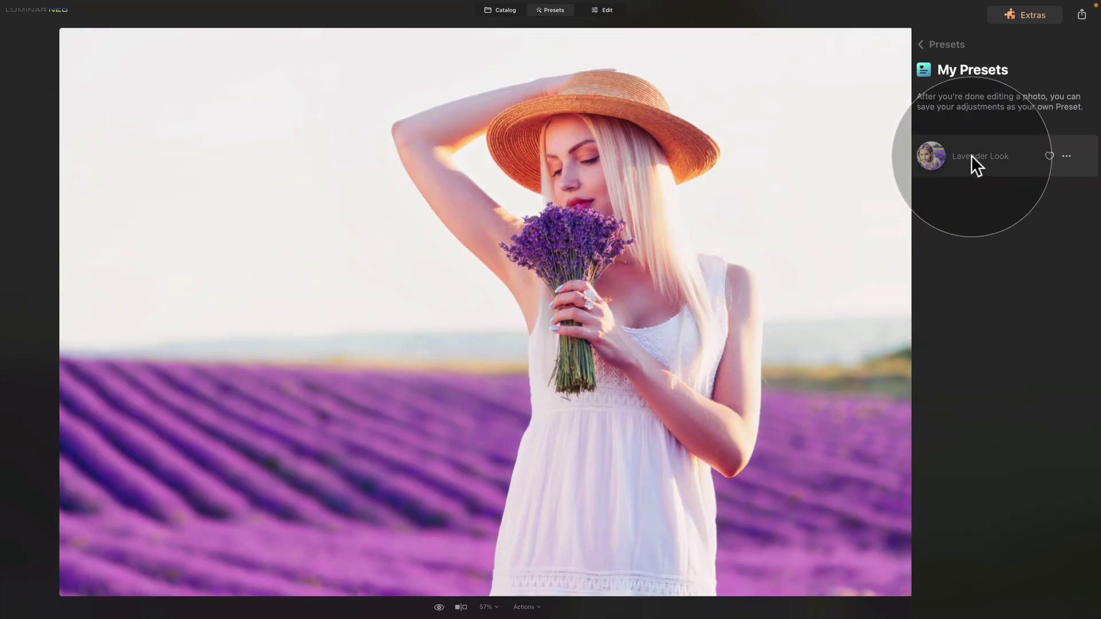
pyautogui.click(971, 154)
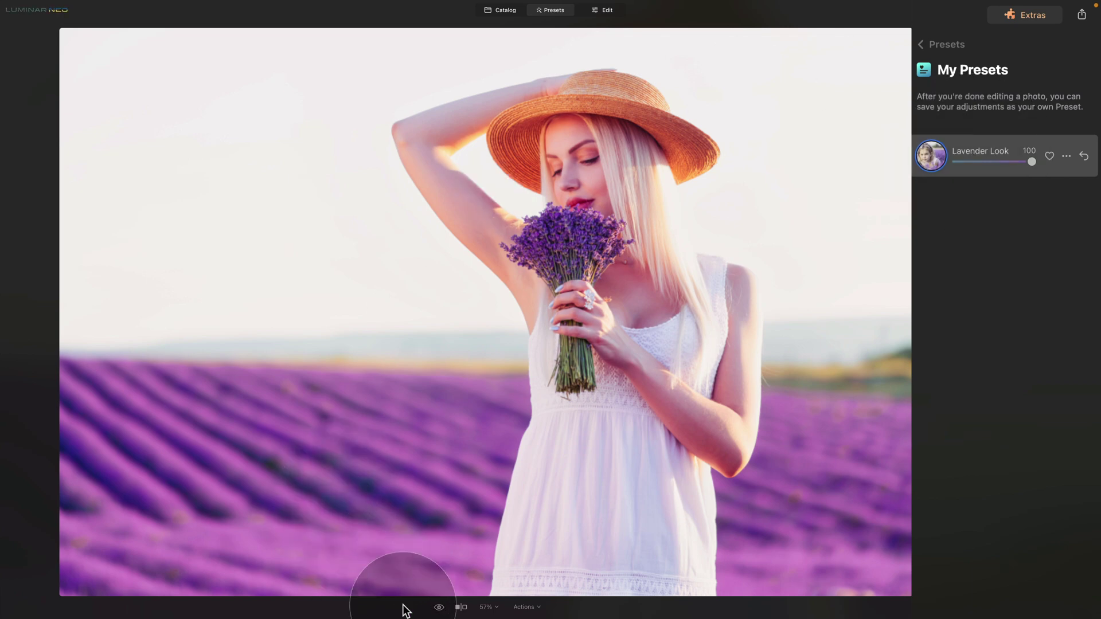
pyautogui.click(438, 608)
pyautogui.click(438, 608)
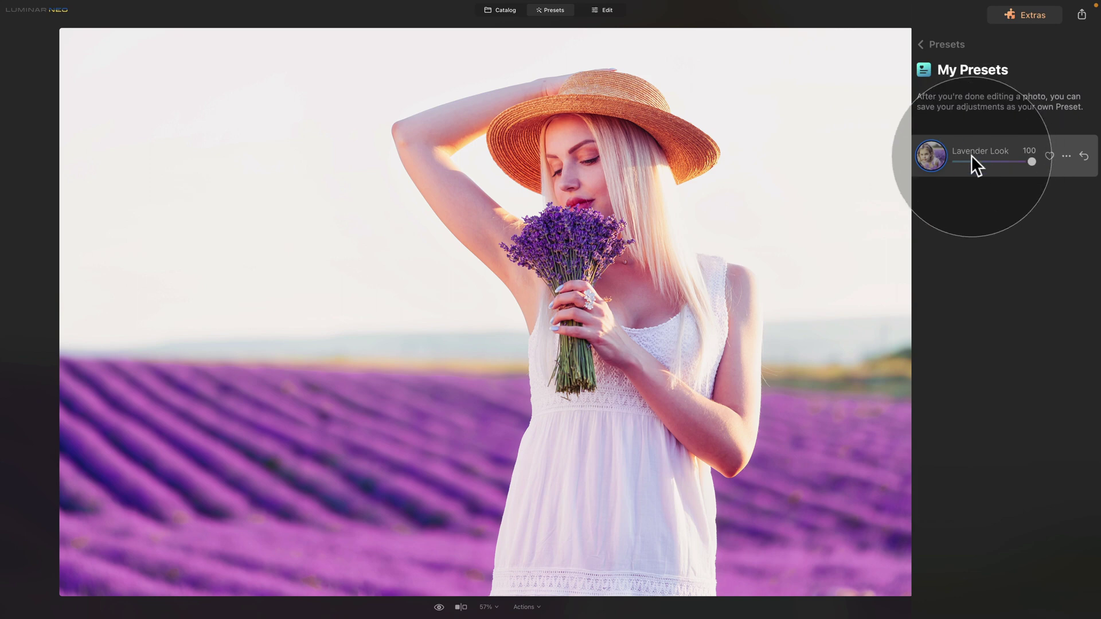
# Reduce the Lavender Look preset's strength to 63 and compare the photo with its original.
pyautogui.moveTo(1032, 160); pyautogui.dragTo(1003, 164)
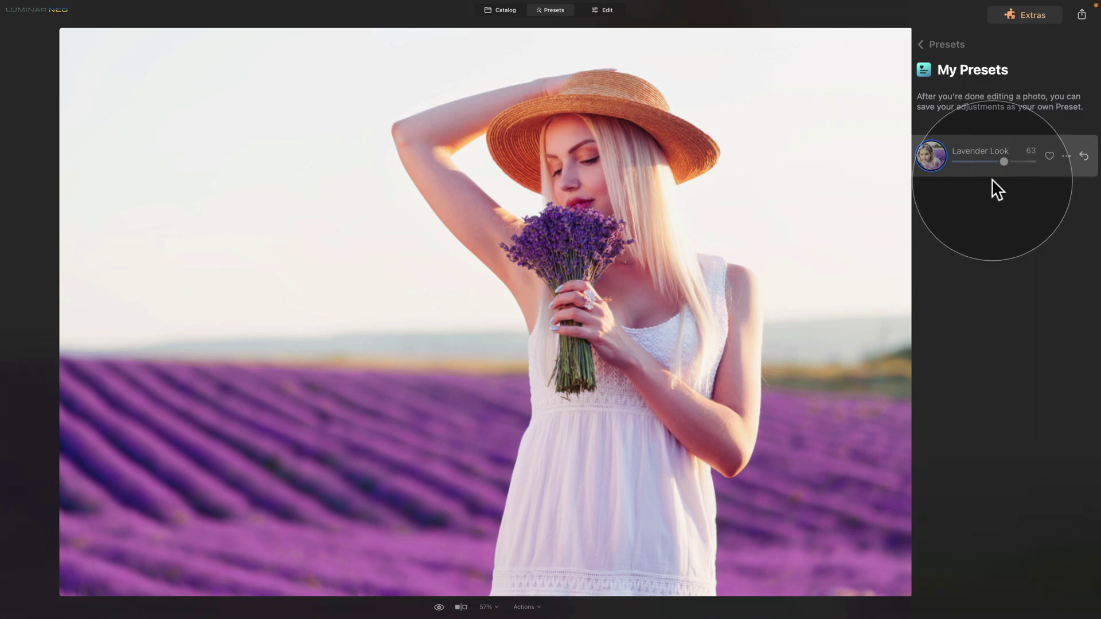
pyautogui.click(439, 607)
pyautogui.click(439, 607)
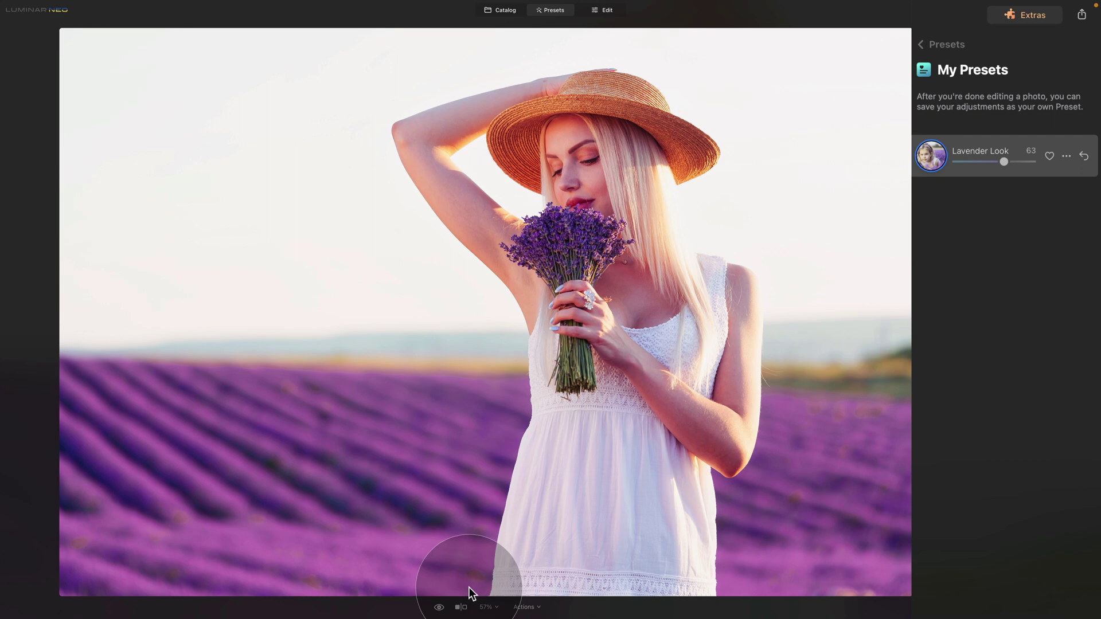
# Open the Lavender collection among the purchased presets.
pyautogui.click(927, 45)
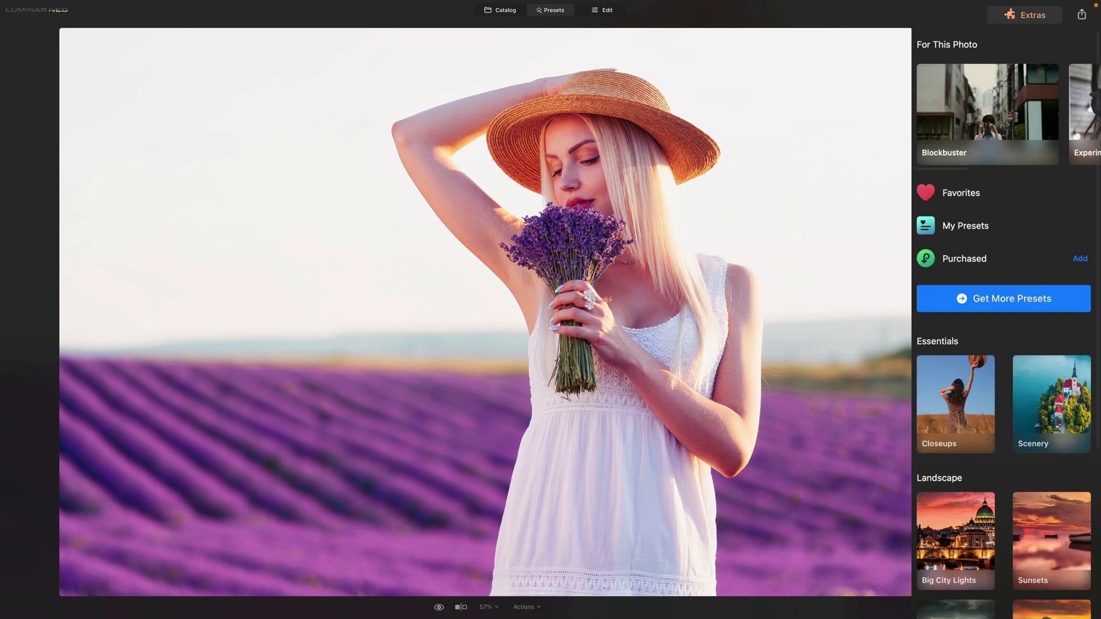
pyautogui.click(970, 260)
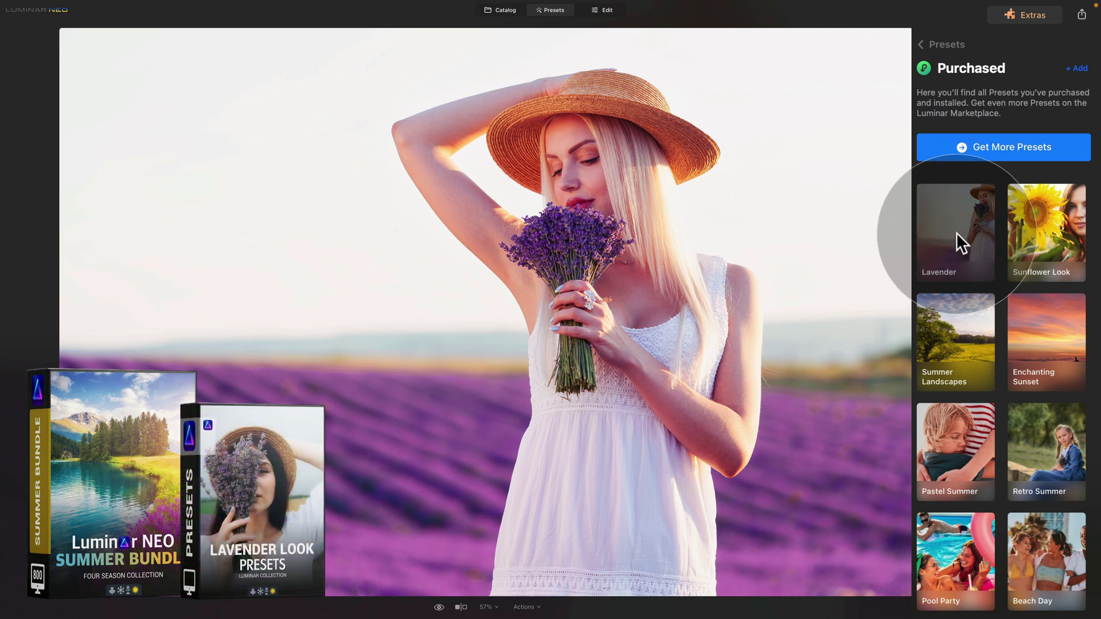
pyautogui.click(955, 232)
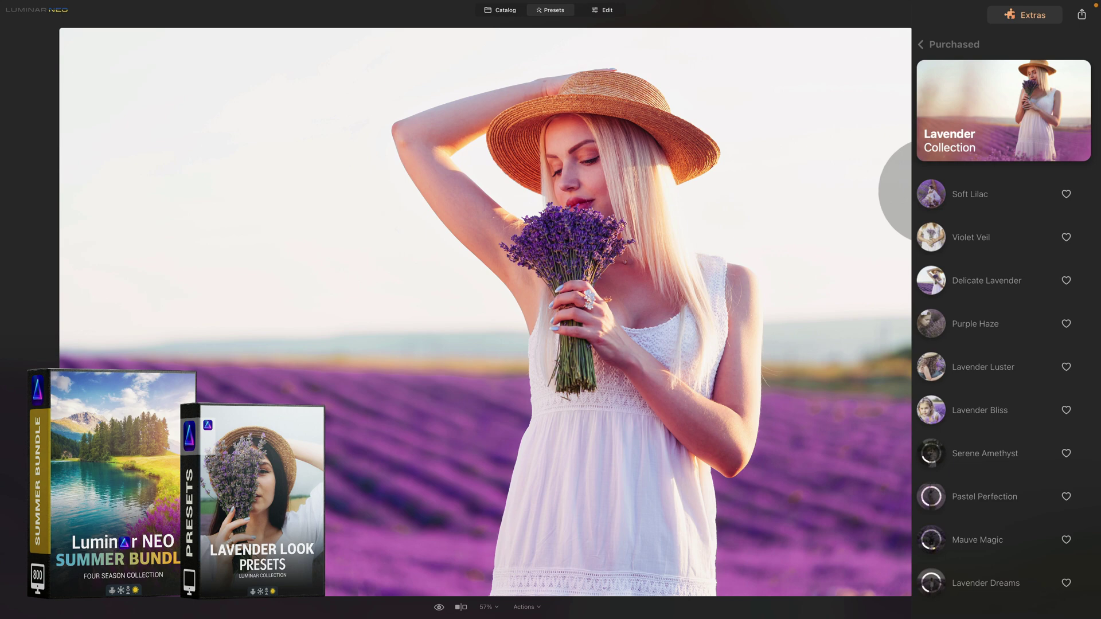
# Preview the Soft Lilac, Violet Veil, Delicate Lavender, Purple Haze, Lavender Luster and Lavender Bliss presets on the photo.
pyautogui.click(918, 198)
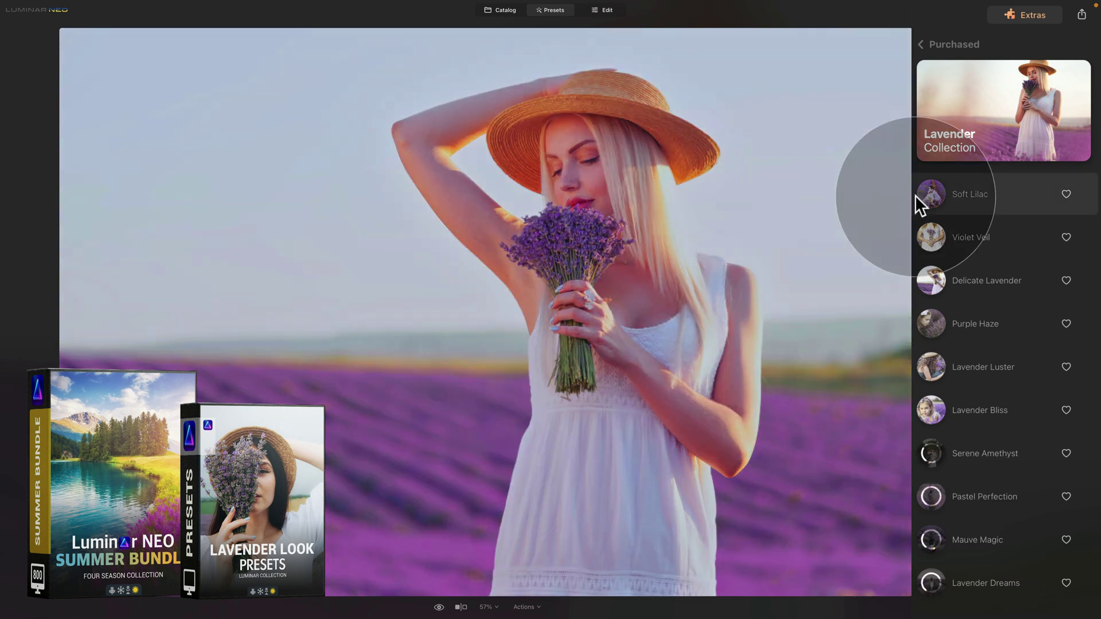
pyautogui.click(930, 232)
pyautogui.click(931, 280)
pyautogui.click(933, 325)
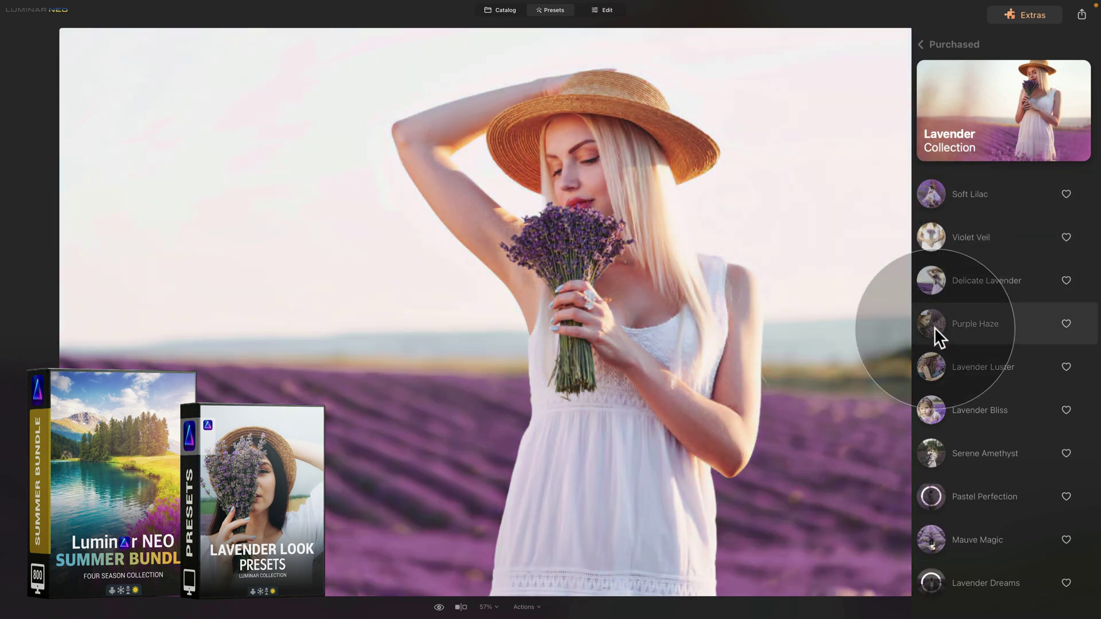
pyautogui.click(937, 376)
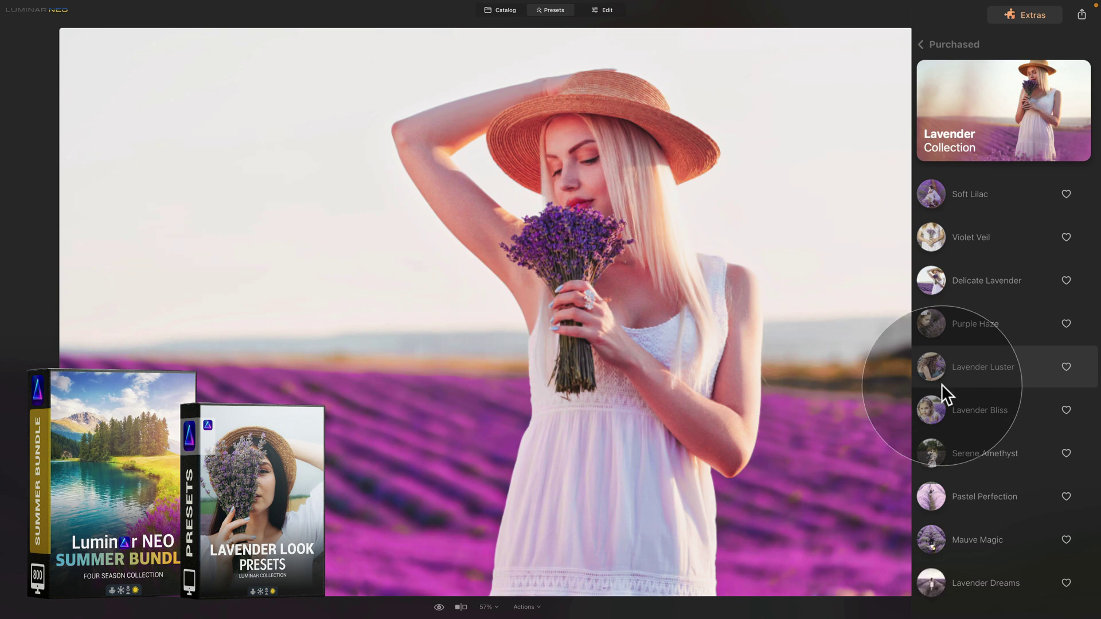
pyautogui.click(942, 416)
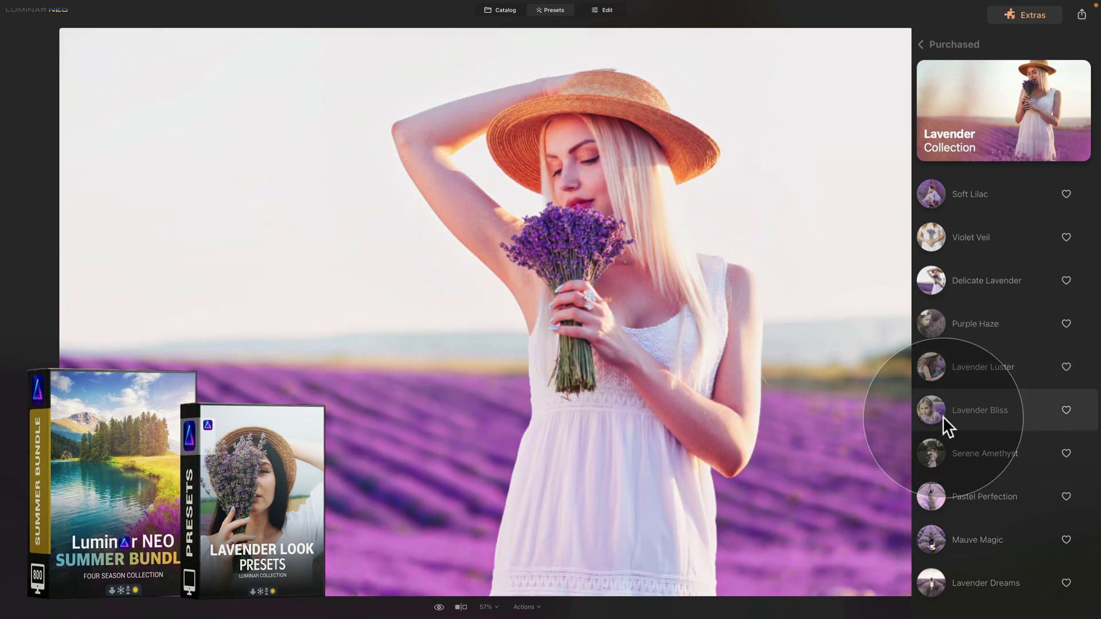